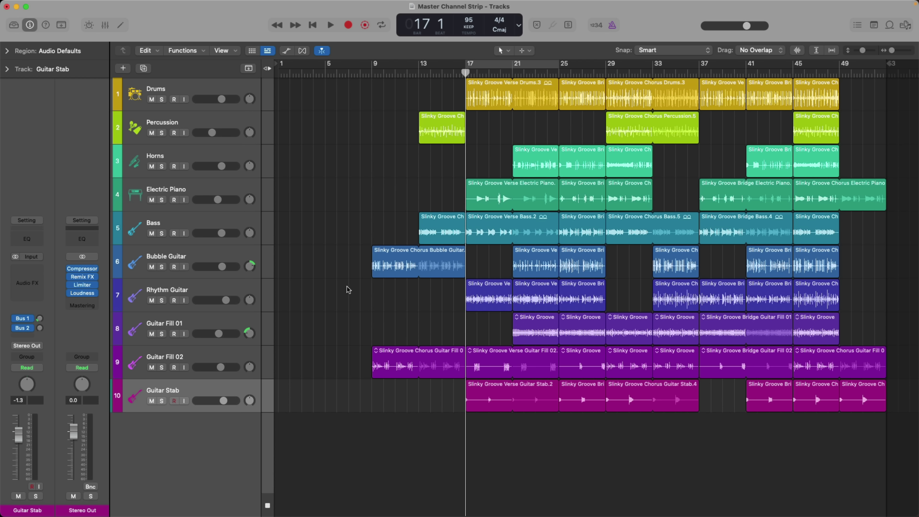
# - Return to the tracks-only timeline and play a cycle over bars 17–25
pyautogui.hotkey('alt', 'b')
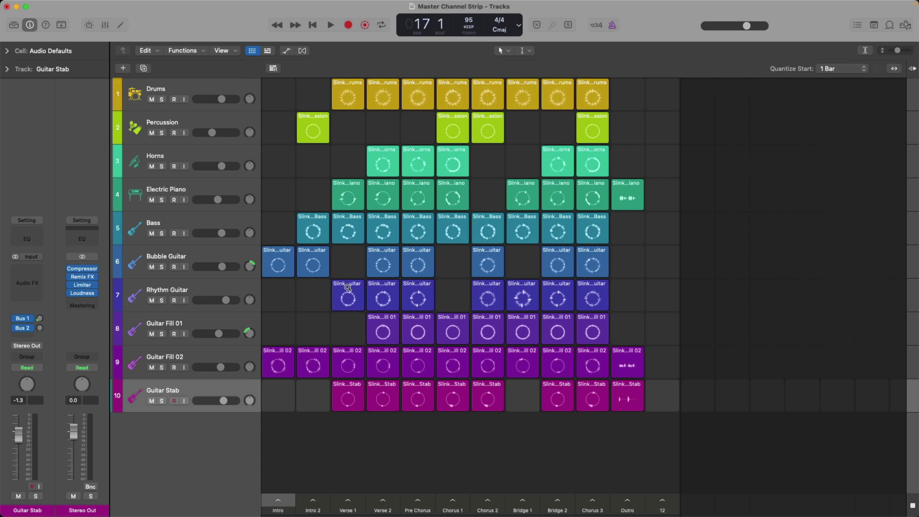
pyautogui.hotkey('alt', 'b')
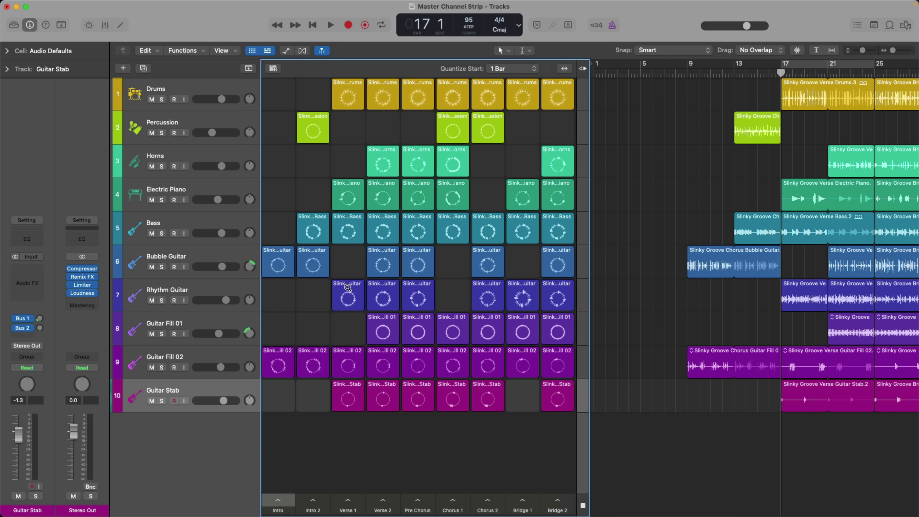
pyautogui.hotkey('alt', 'b')
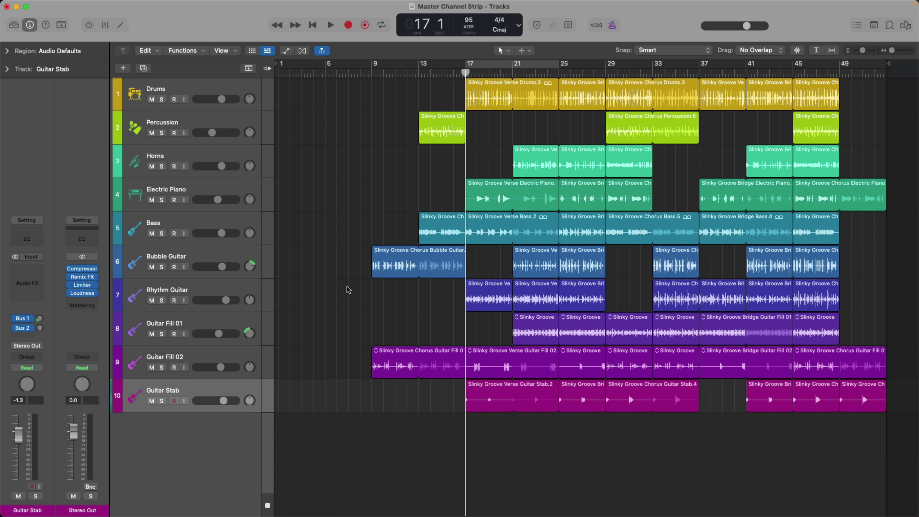
pyautogui.press('c')
pyautogui.press('space')
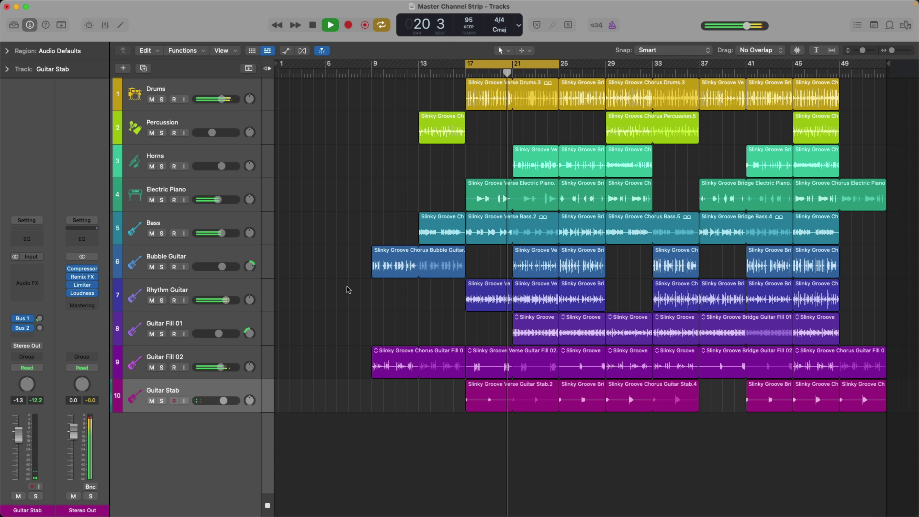
pyautogui.press('space')
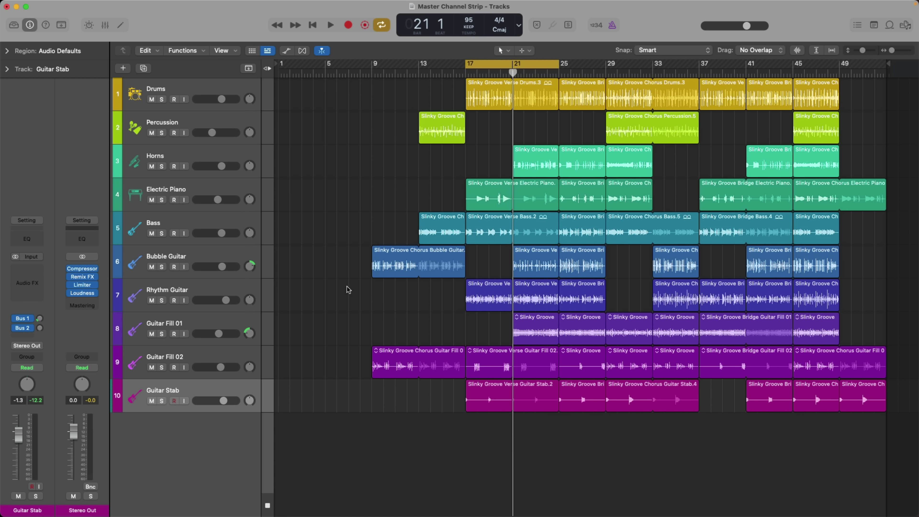
pyautogui.click(88, 293)
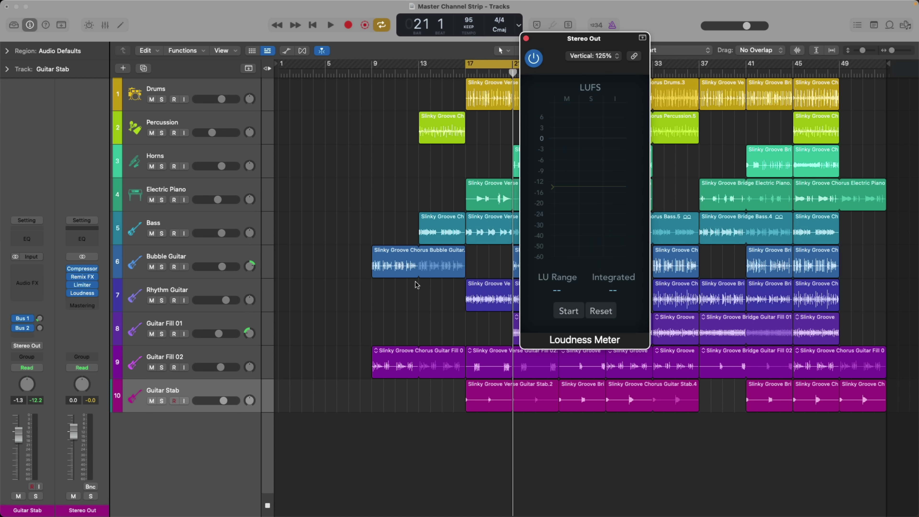
pyautogui.moveTo(604, 36); pyautogui.dragTo(673, 162)
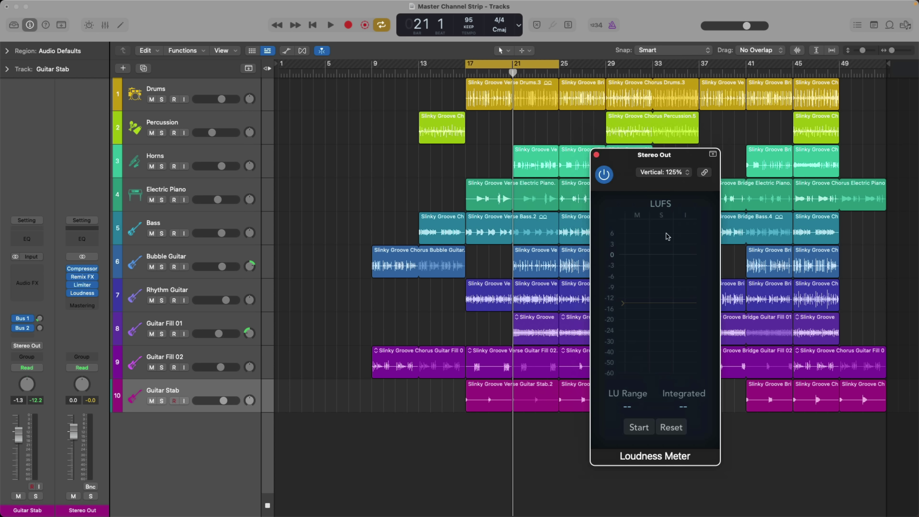
pyautogui.press('space')
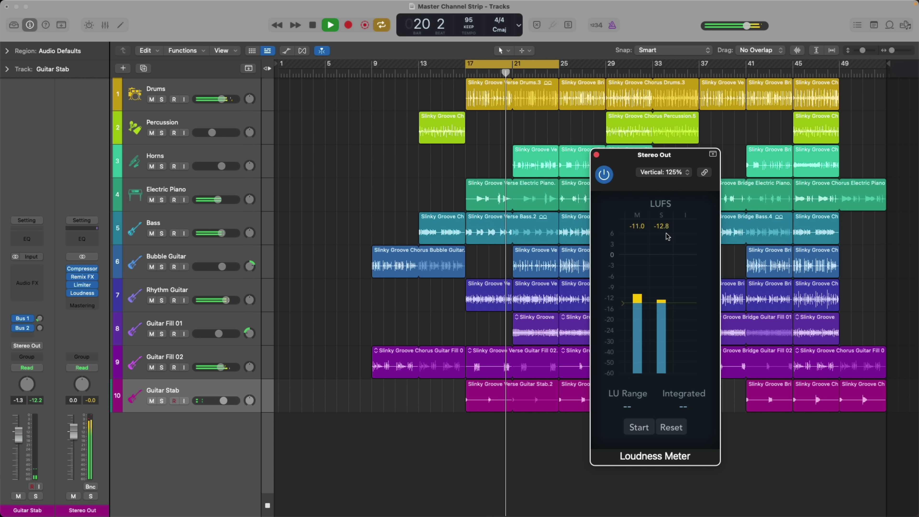
pyautogui.press('space')
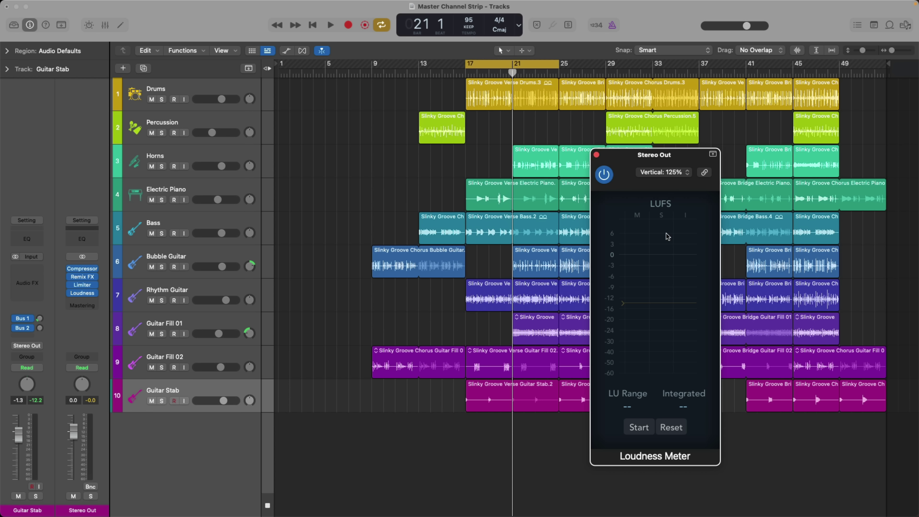
# - Close the loudness meter, show the mixer beneath the tracks, and play the cycle to watch levels
pyautogui.press('super+w')
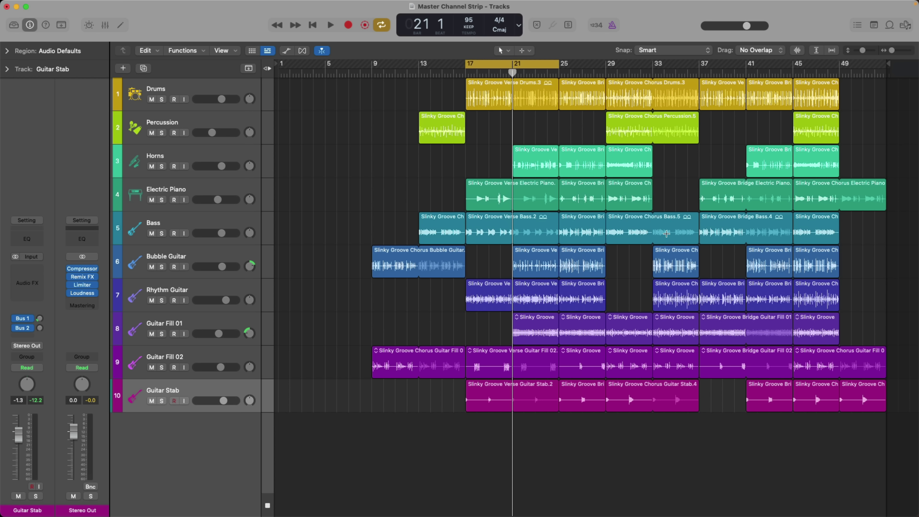
pyautogui.press('x')
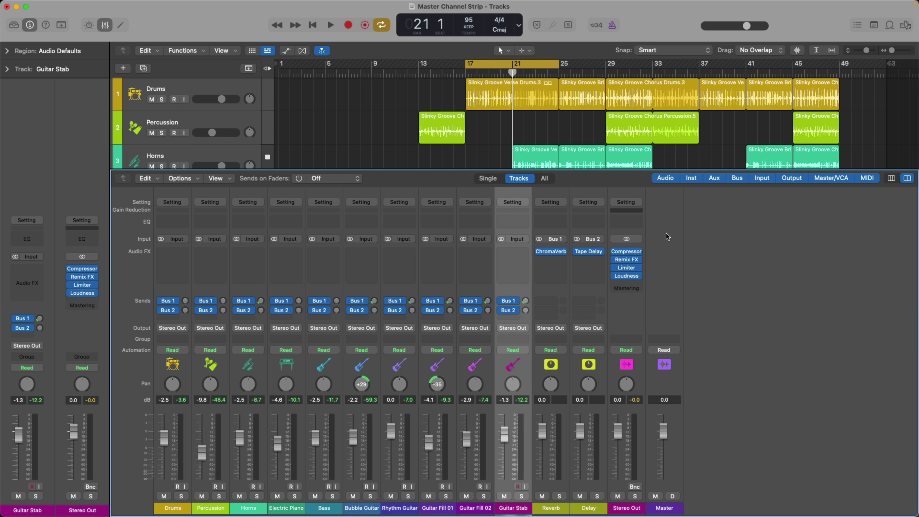
pyautogui.press('space')
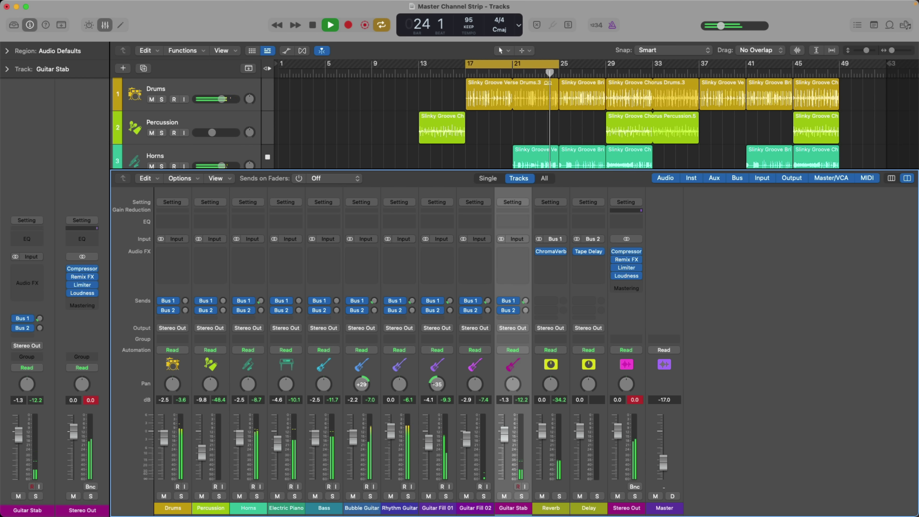
pyautogui.press('space')
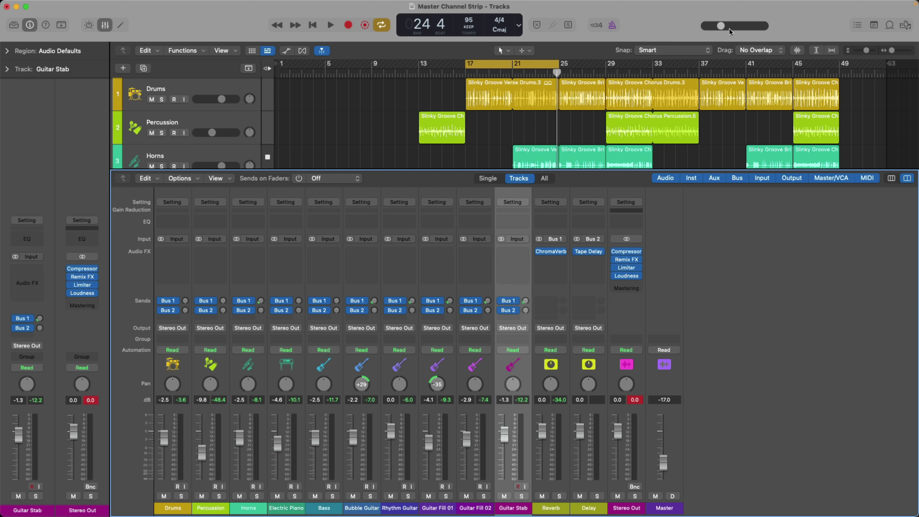
# - Replay from bar 17 while raising the master volume to -12.9 dB
pyautogui.press('space')
pyautogui.moveTo(729, 28); pyautogui.dragTo(781, 24)
pyautogui.press('space')
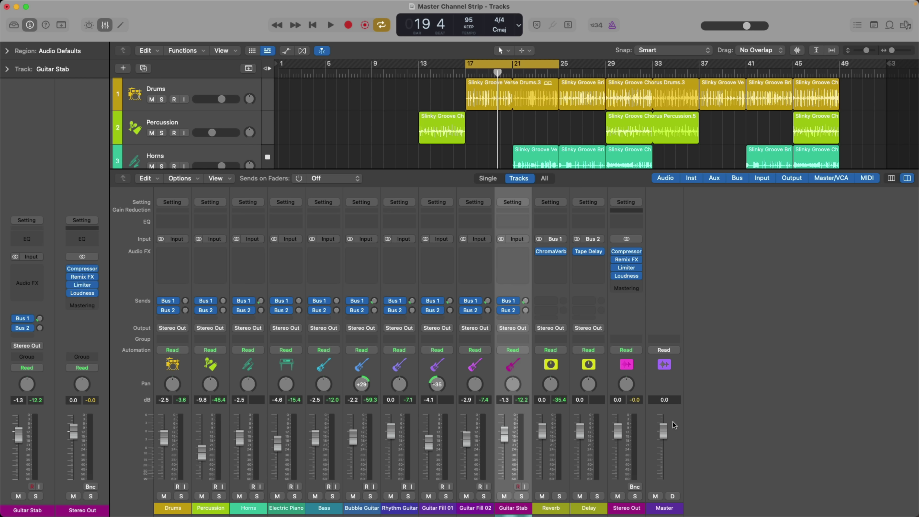
pyautogui.click(595, 327)
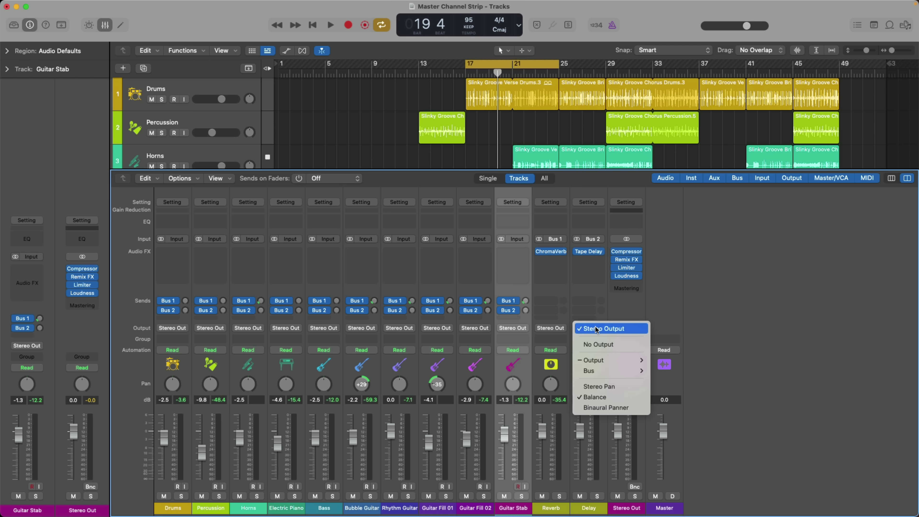
pyautogui.click(618, 308)
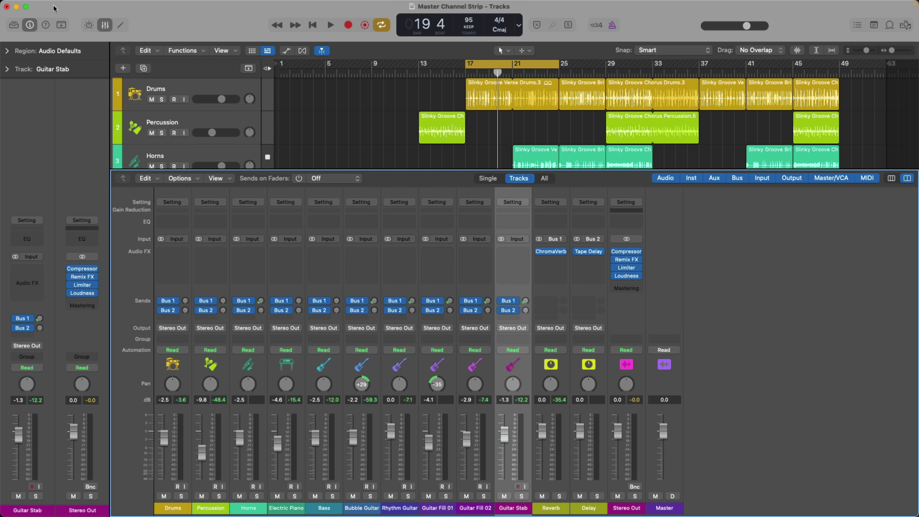
pyautogui.click(41, 5)
pyautogui.moveTo(53, 36)
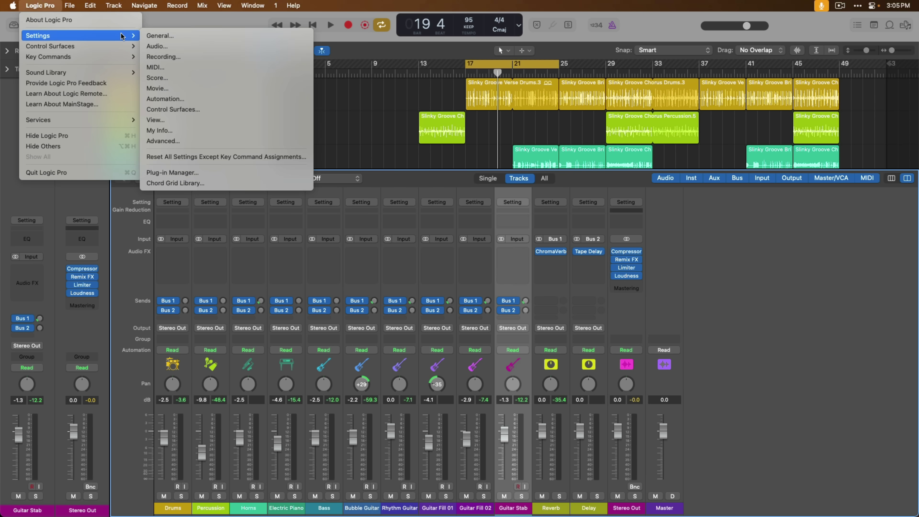
pyautogui.click(152, 44)
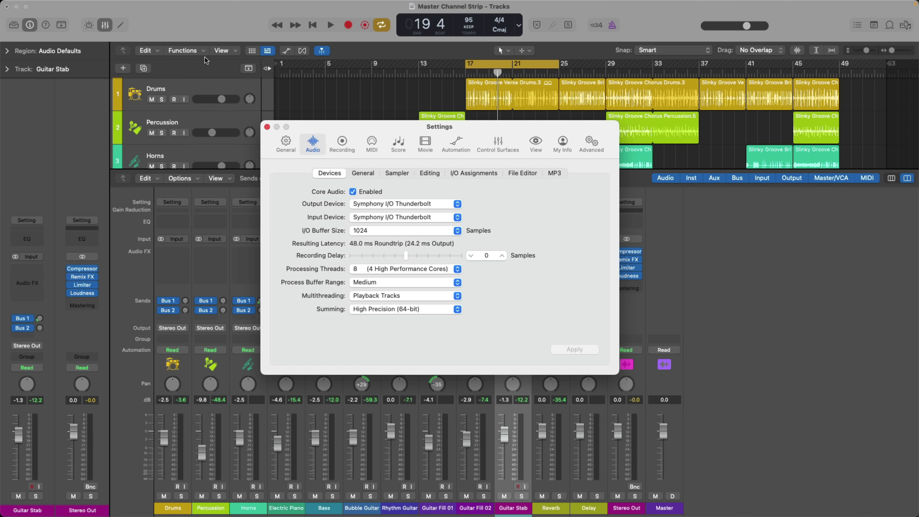
pyautogui.click(462, 173)
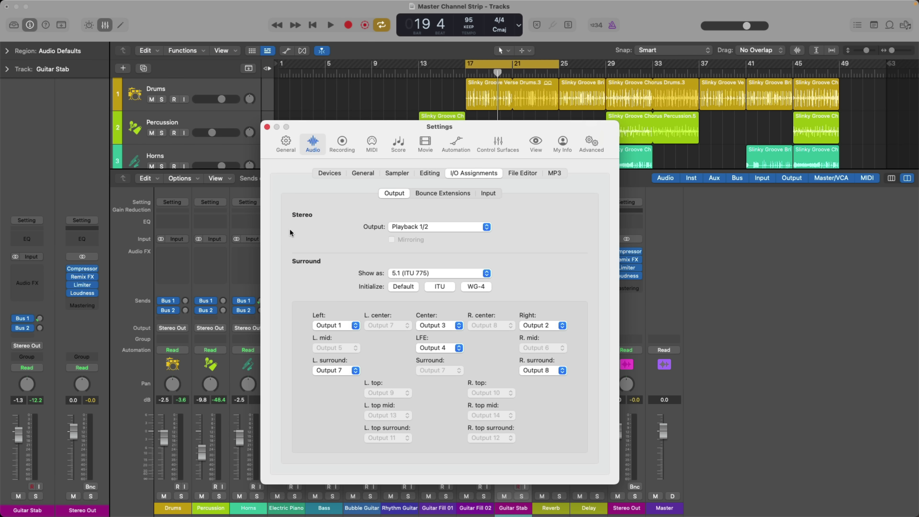
pyautogui.click(484, 228)
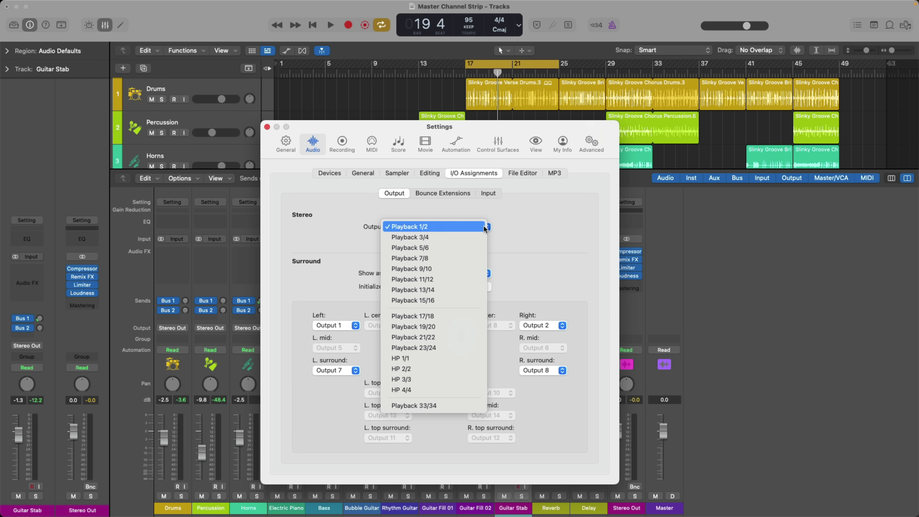
pyautogui.click(501, 223)
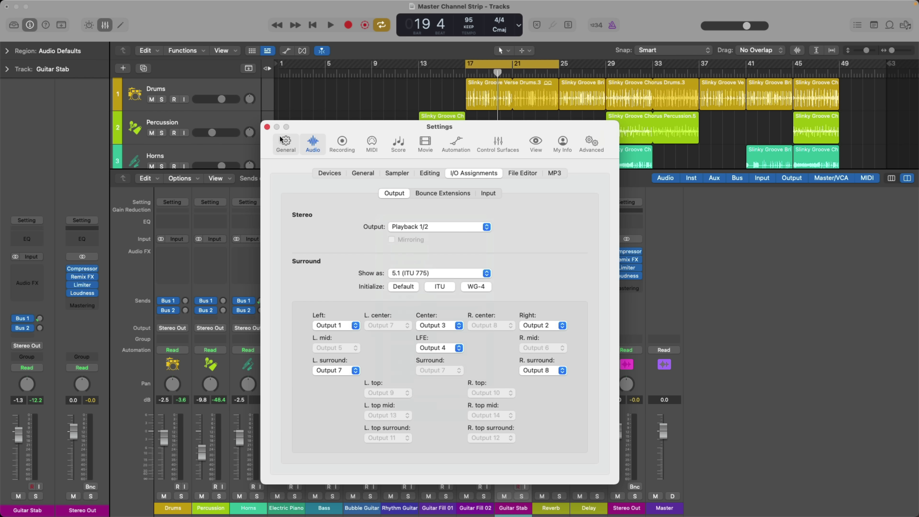
pyautogui.click(267, 126)
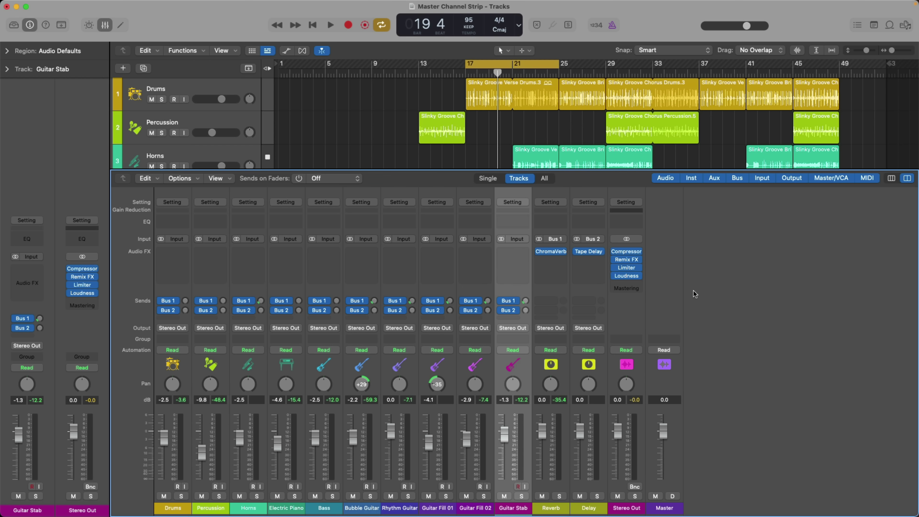
pyautogui.click(628, 252)
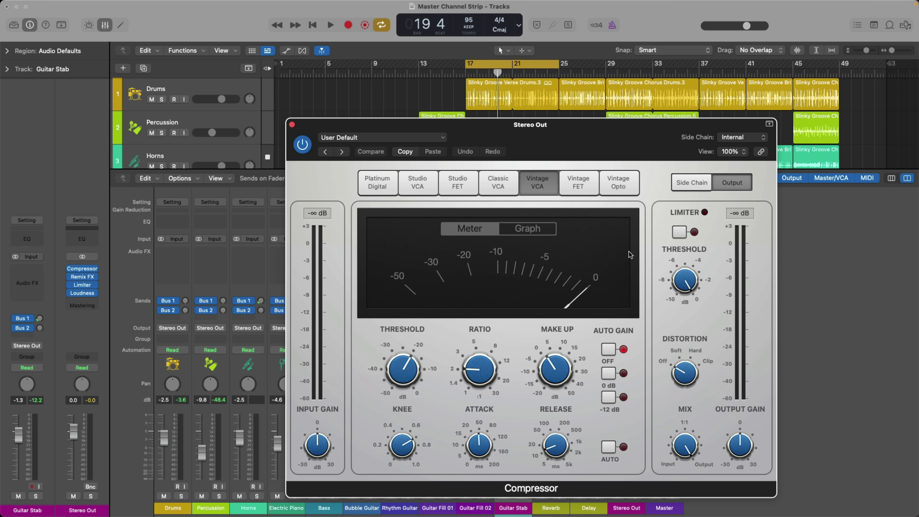
pyautogui.press('space')
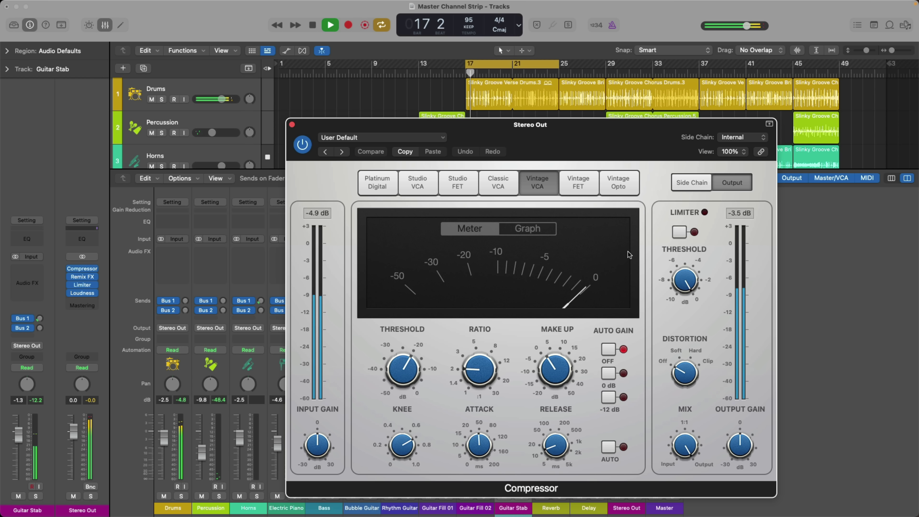
pyautogui.click(544, 227)
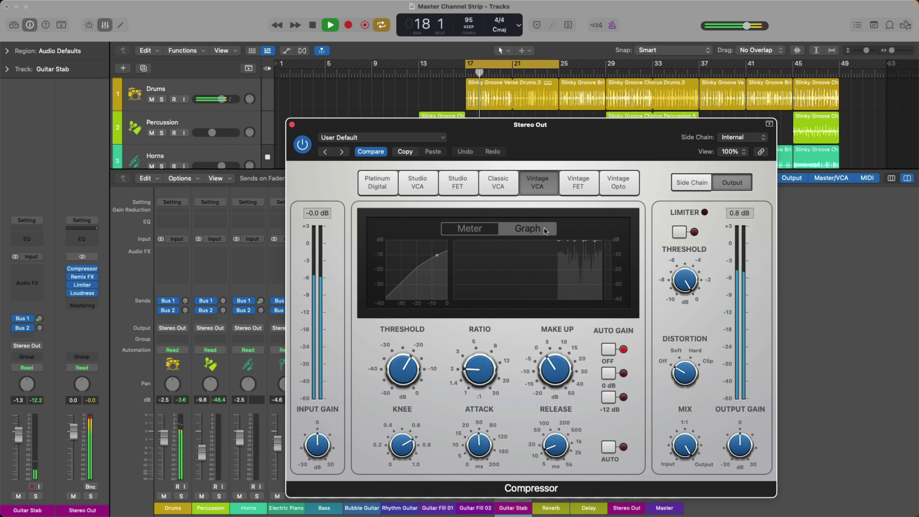
pyautogui.click(489, 228)
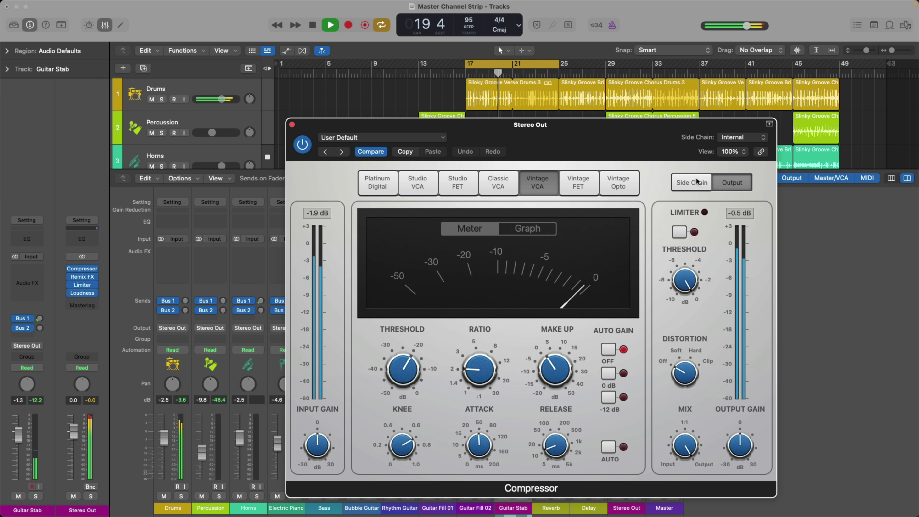
# - Perform filter and repeater sweeps with Stereo Out's Remix FX during playback
pyautogui.press('super+w')
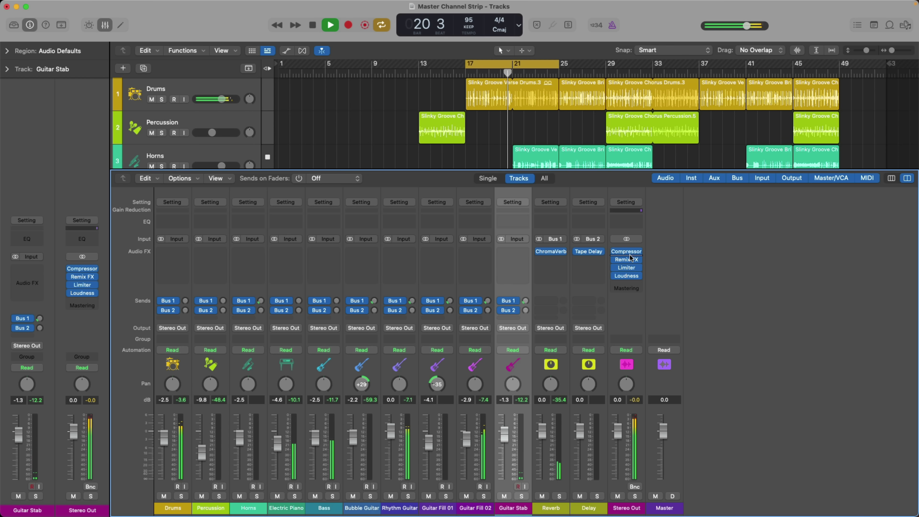
pyautogui.click(626, 260)
pyautogui.moveTo(633, 238); pyautogui.dragTo(700, 250)
pyautogui.moveTo(429, 250); pyautogui.dragTo(364, 253)
pyautogui.press('v')
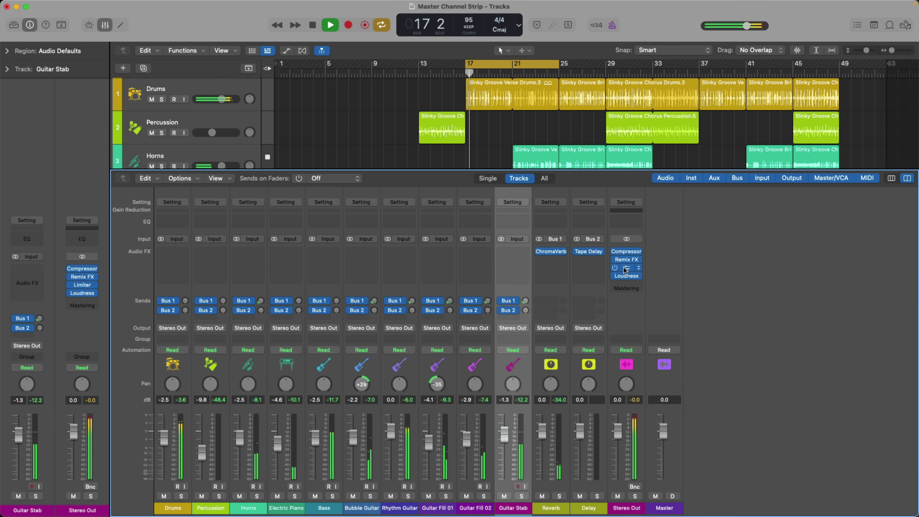
# - Check the Stereo Out limiter, stop playback, and close the limiter and loudness meter windows
pyautogui.click(625, 268)
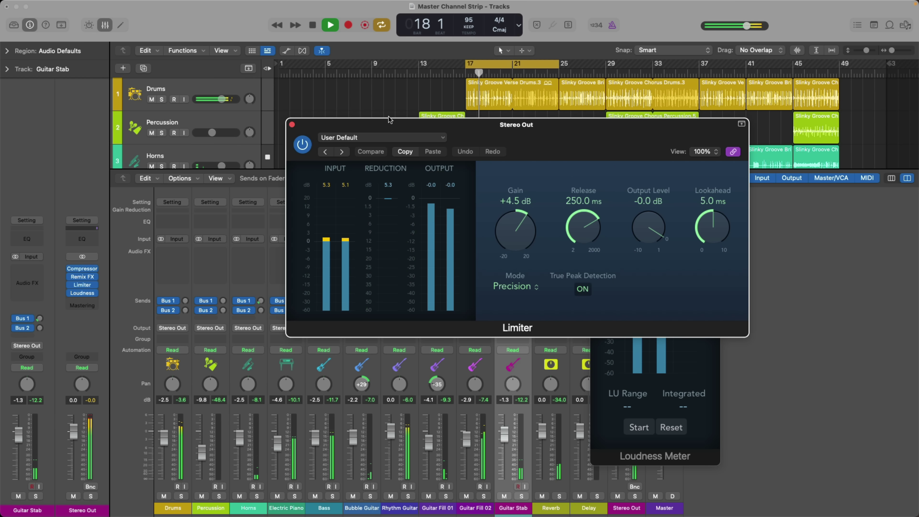
pyautogui.press('space')
pyautogui.click(292, 125)
pyautogui.click(596, 149)
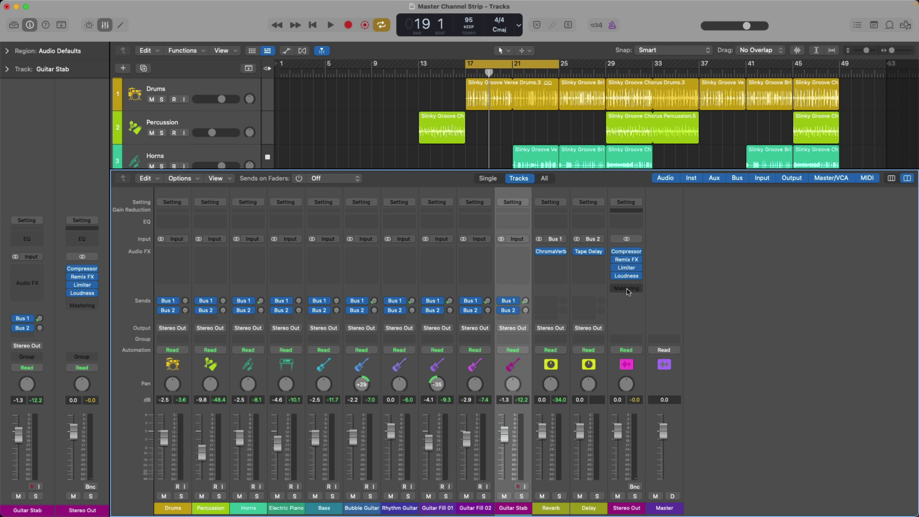
# - Try panning Stereo Out, recentre it, and pull its level down to -8.4 dB
pyautogui.moveTo(629, 387); pyautogui.dragTo(629, 386)
pyautogui.keyDown('alt'); pyautogui.click(627, 386); pyautogui.keyUp('alt')
pyautogui.moveTo(618, 430)
pyautogui.mouseDown()
pyautogui.moveTo(618, 456)
pyautogui.moveTo(618, 431)
pyautogui.mouseUp()
# - Bring up the Stereo Out bounce settings, then cancel without bouncing
pyautogui.click(634, 486)
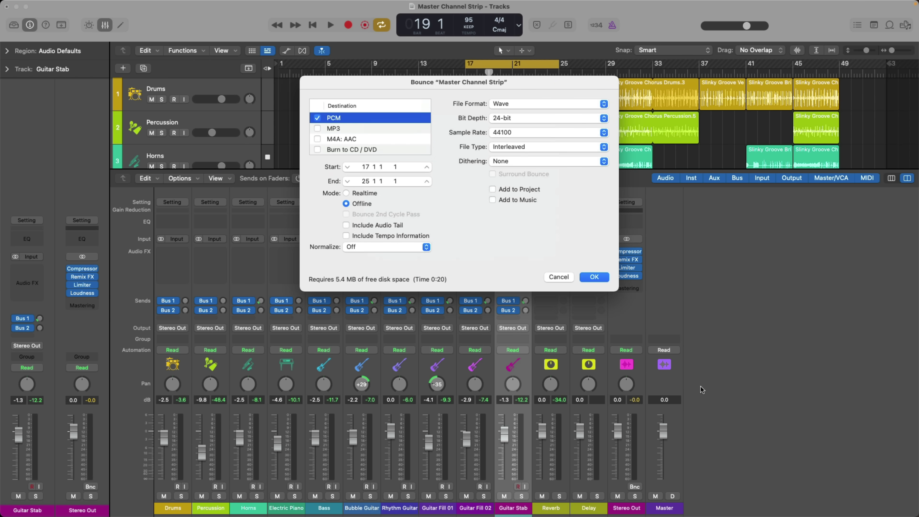
pyautogui.press('Escape')
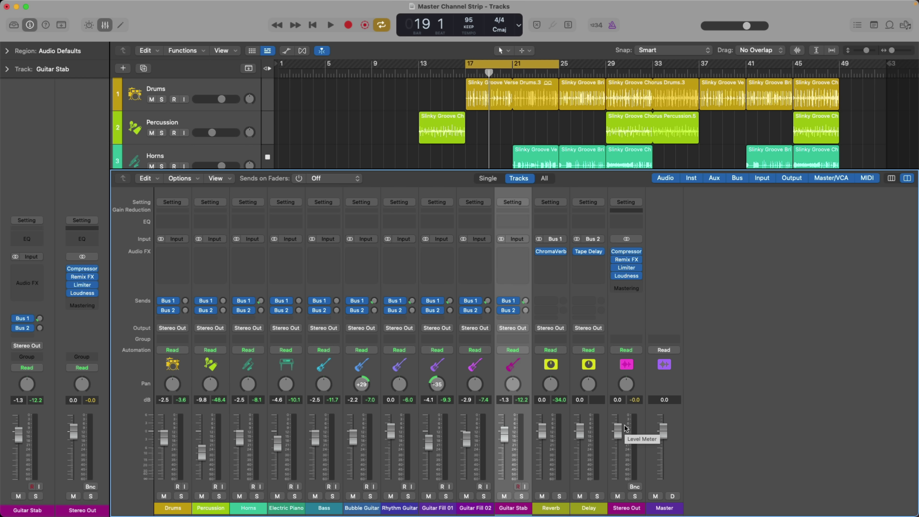
# - Watch the Stereo Out Loudness Meter and Limiter during playback, then close both windows
pyautogui.click(627, 276)
pyautogui.moveTo(693, 165); pyautogui.dragTo(792, 156)
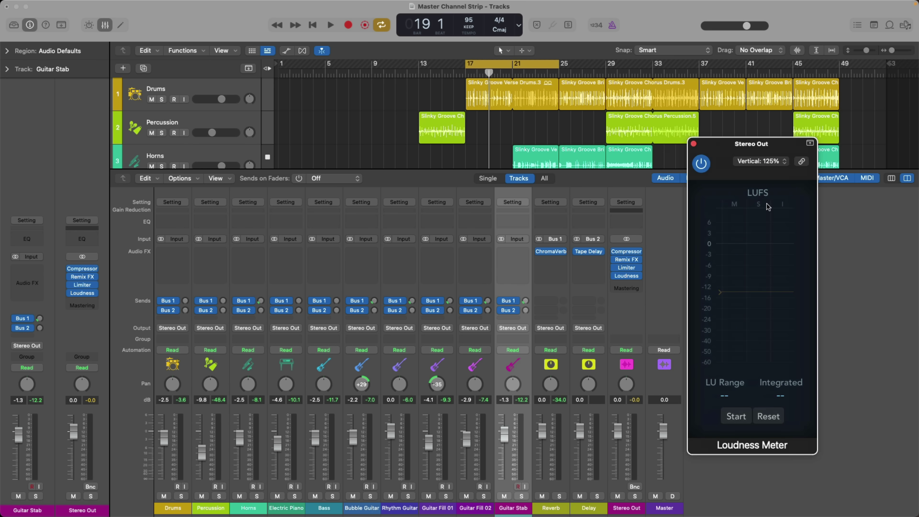
pyautogui.press('space')
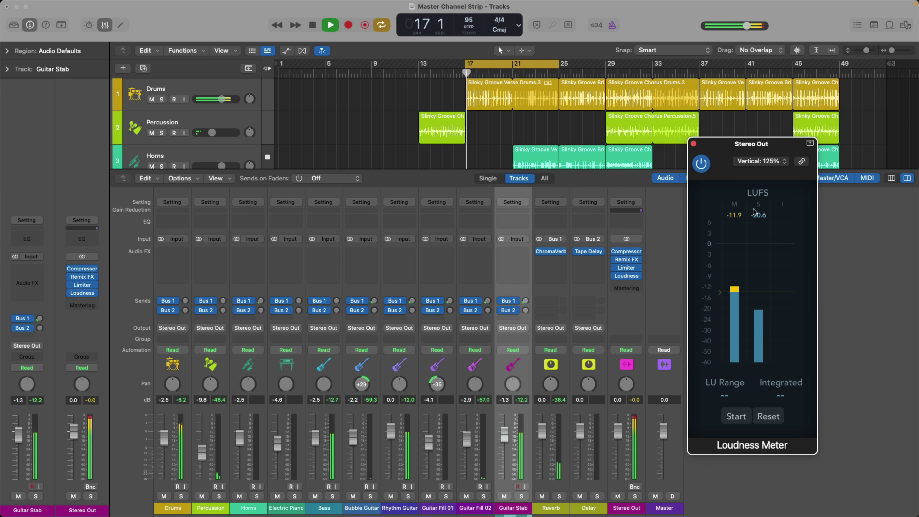
pyautogui.click(627, 269)
pyautogui.moveTo(604, 139); pyautogui.dragTo(509, 111)
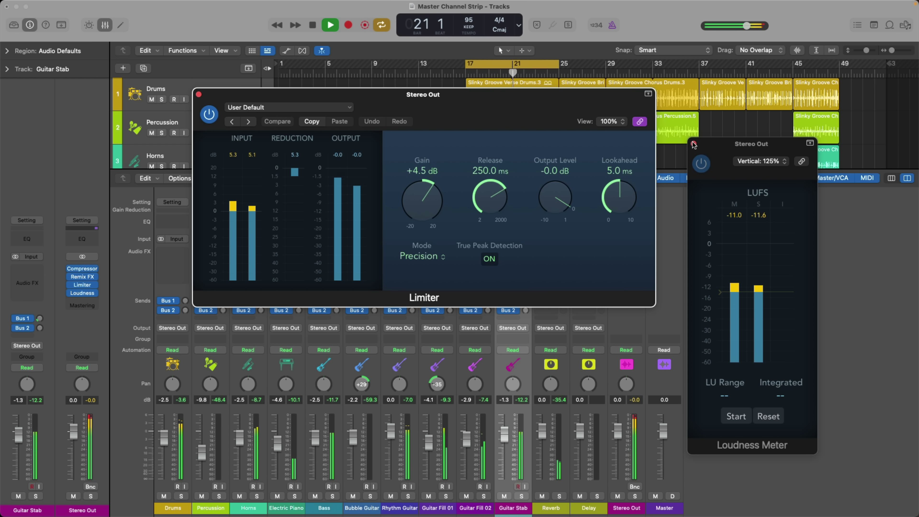
pyautogui.press('space')
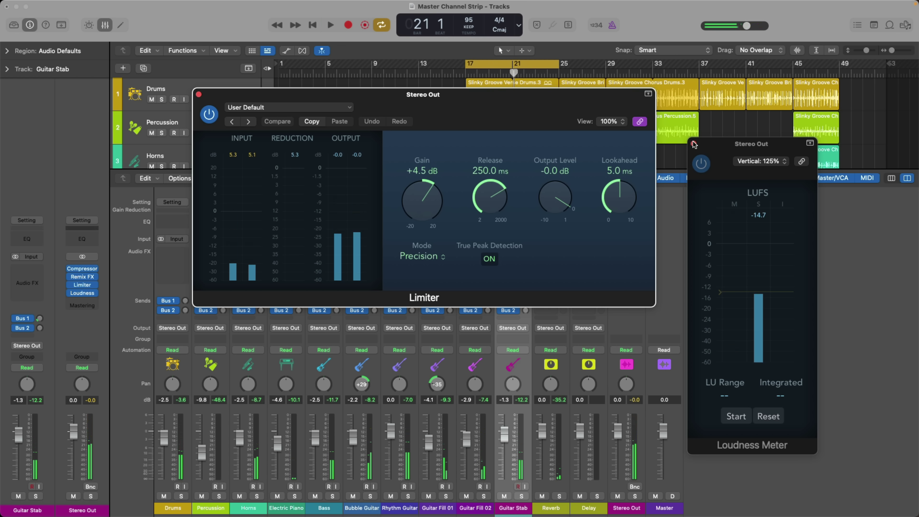
pyautogui.keyDown('alt'); pyautogui.click(693, 144); pyautogui.keyUp('alt')
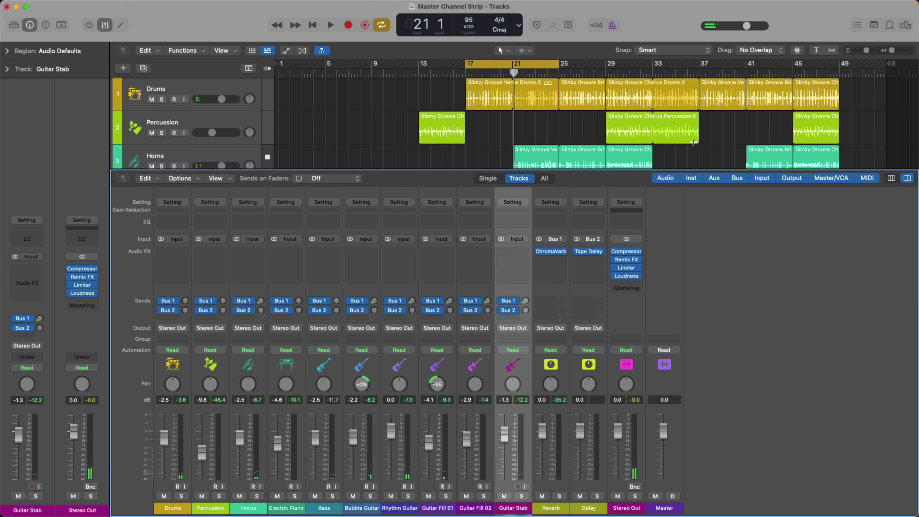
# - Turn off cycle and bounce the whole song as 'Stereo Output - no fader adjustment'
pyautogui.press('c')
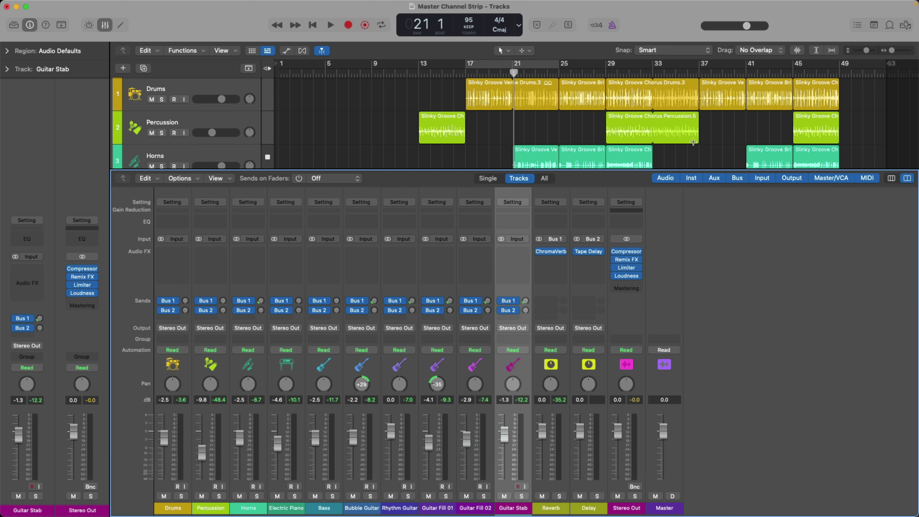
pyautogui.press('super+b')
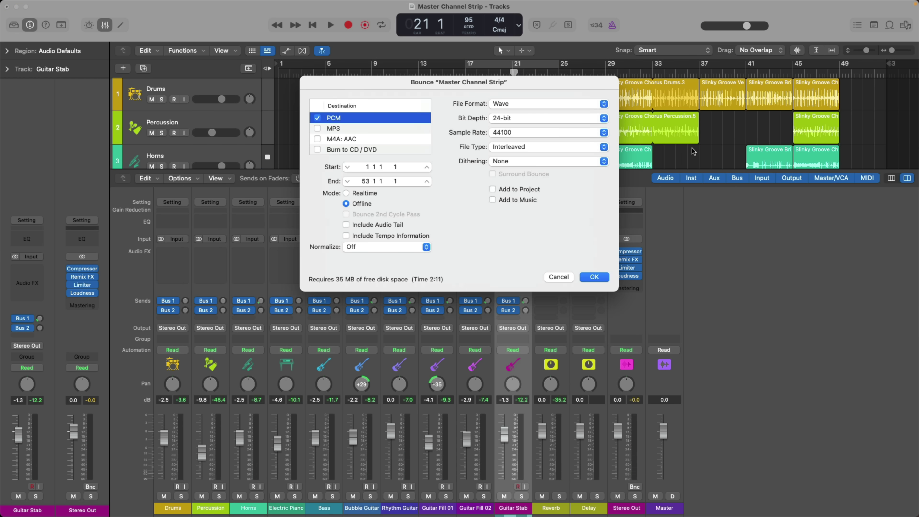
pyautogui.press('Return')
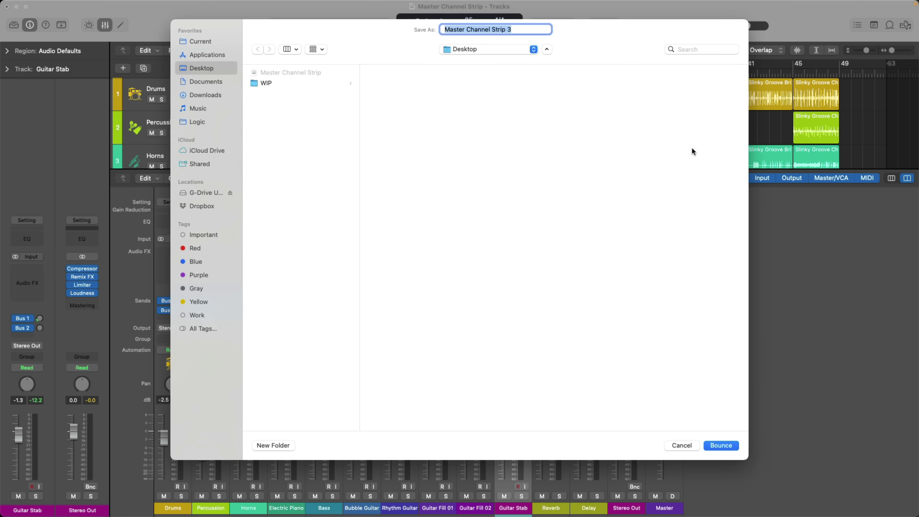
pyautogui.write('Stereo ')
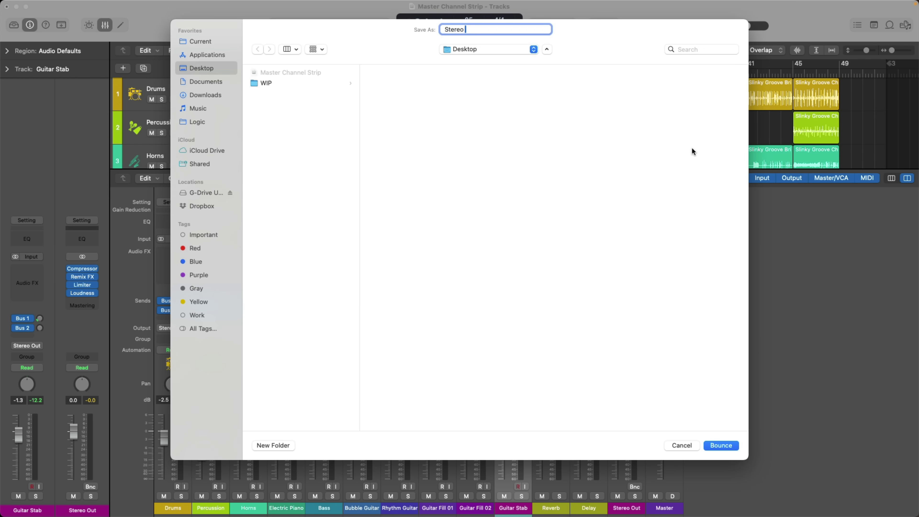
pyautogui.write('Output - no fader adjustment')
pyautogui.press('Return')
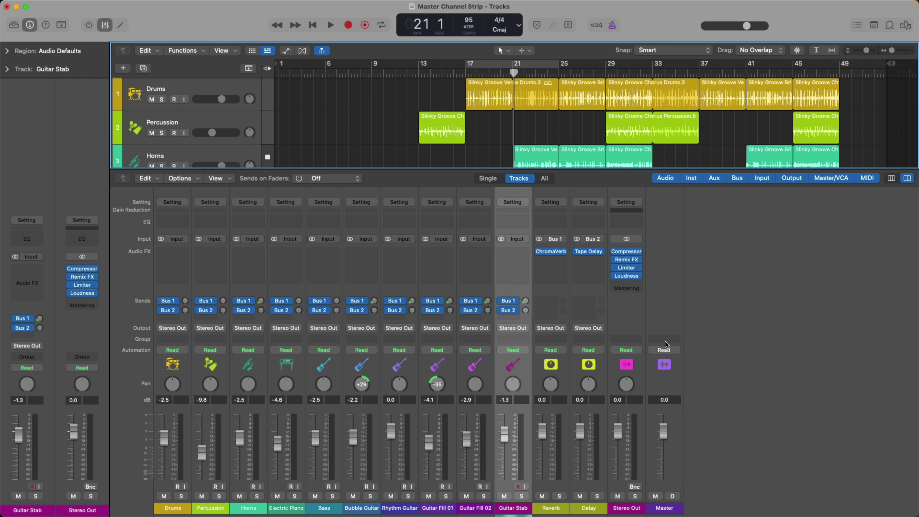
# - Pull the Stereo Out fader to -15 dB and bounce a second WAV named 'Stereo Output - -15 fader'
pyautogui.moveTo(618, 431); pyautogui.dragTo(619, 467)
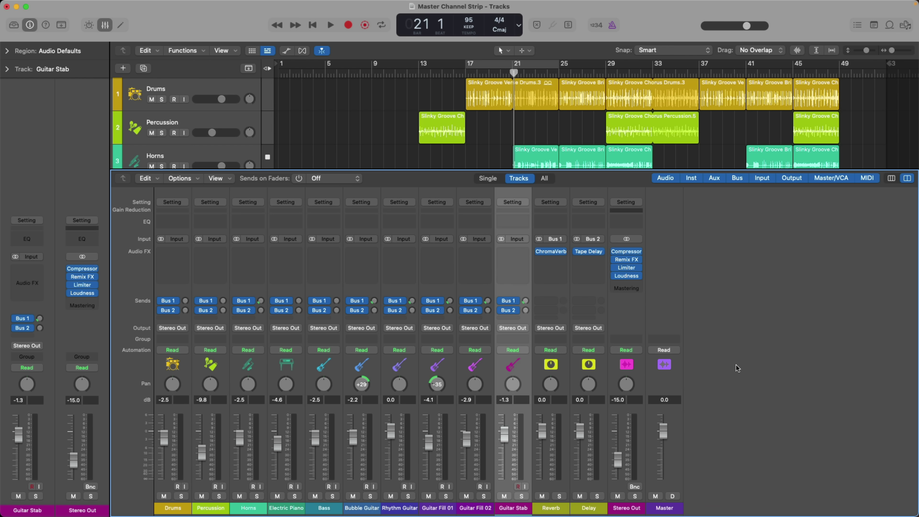
pyautogui.press('super+b')
pyautogui.press('Return')
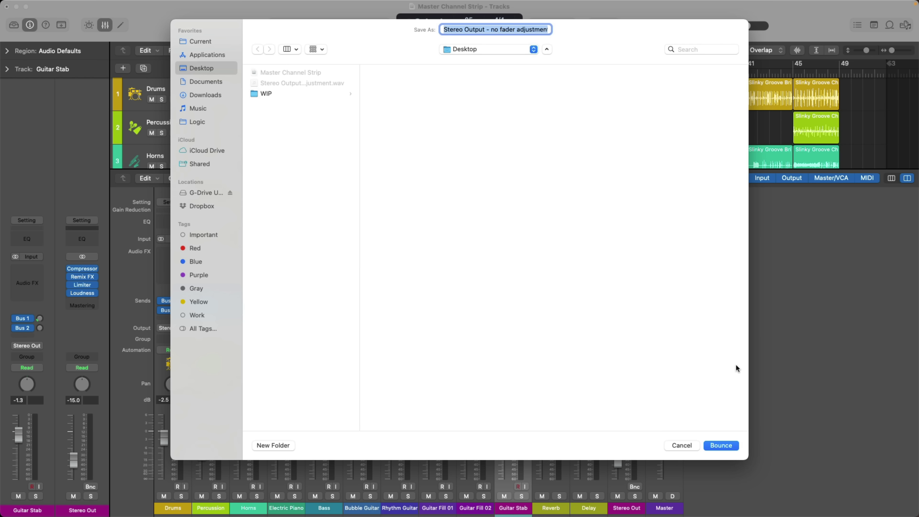
pyautogui.press('Right')
pyautogui.press('BackSpace')
pyautogui.press('BackSpace')
pyautogui.press('BackSpace')
pyautogui.press('BackSpace')
pyautogui.press('BackSpace')
pyautogui.press('BackSpace')
pyautogui.press('BackSpace')
pyautogui.press('BackSpace')
pyautogui.press('BackSpace')
pyautogui.press('BackSpace')
pyautogui.press('BackSpace')
pyautogui.press('BackSpace')
pyautogui.press('BackSpace')
pyautogui.press('BackSpace')
pyautogui.press('BackSpace')
pyautogui.press('BackSpace')
pyautogui.press('BackSpace')
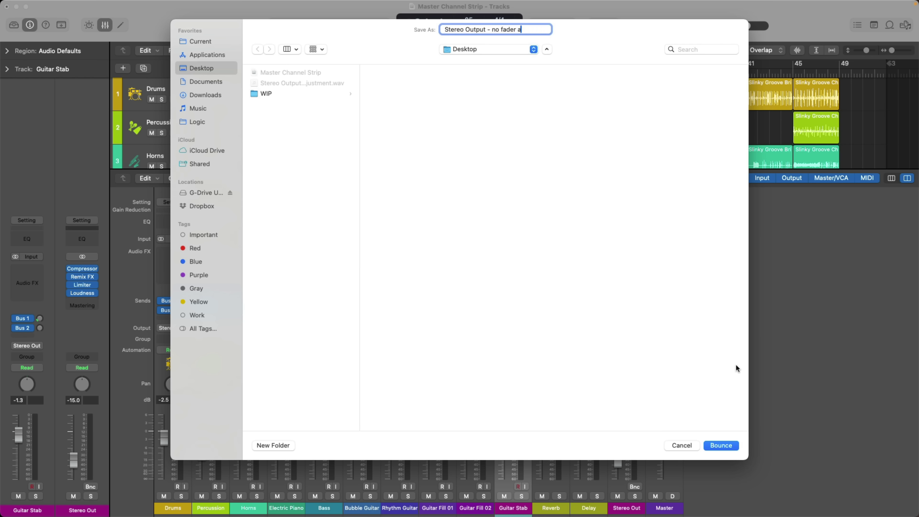
pyautogui.press('BackSpace')
pyautogui.press('BackSpace')
pyautogui.write('-15 fader')
pyautogui.press('Return')
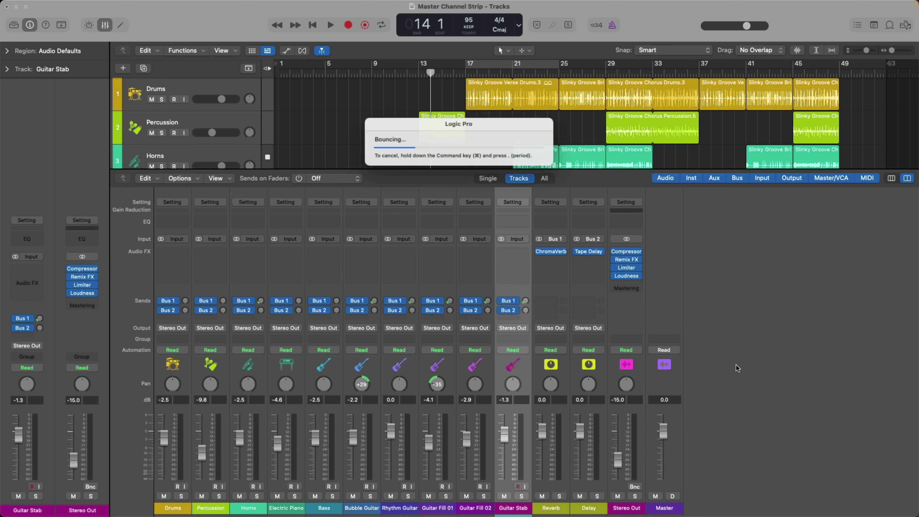
# - Reset Stereo Out to 0 dB, hide the mixer, and switch to Finder
pyautogui.keyDown('alt'); pyautogui.click(620, 464); pyautogui.keyUp('alt')
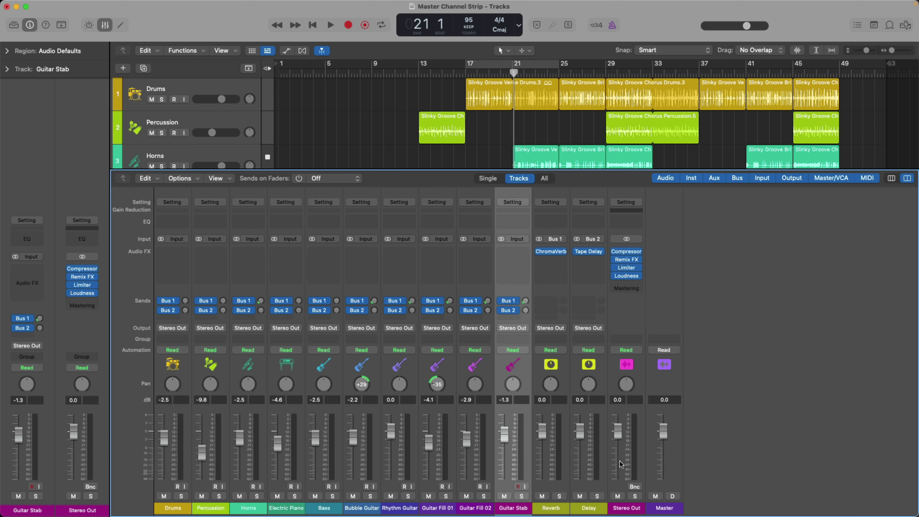
pyautogui.press('x')
pyautogui.press('super+Tab')
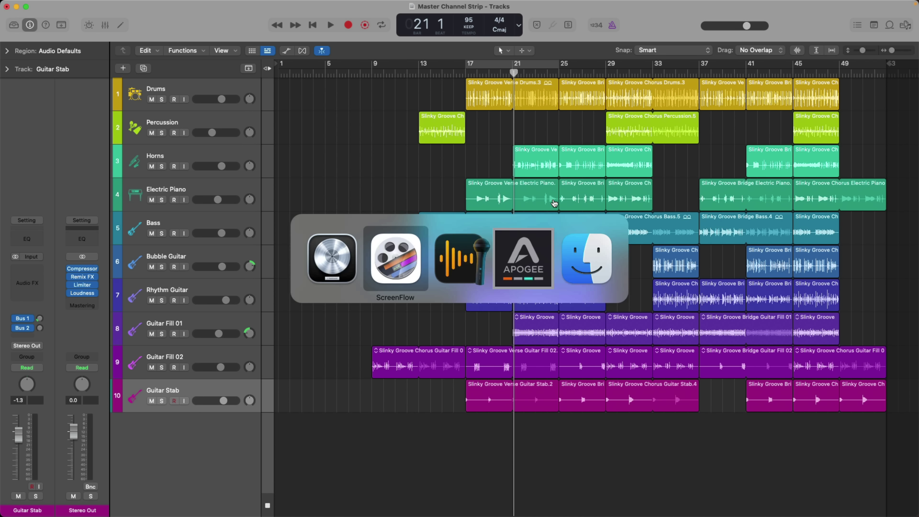
pyautogui.click(572, 250)
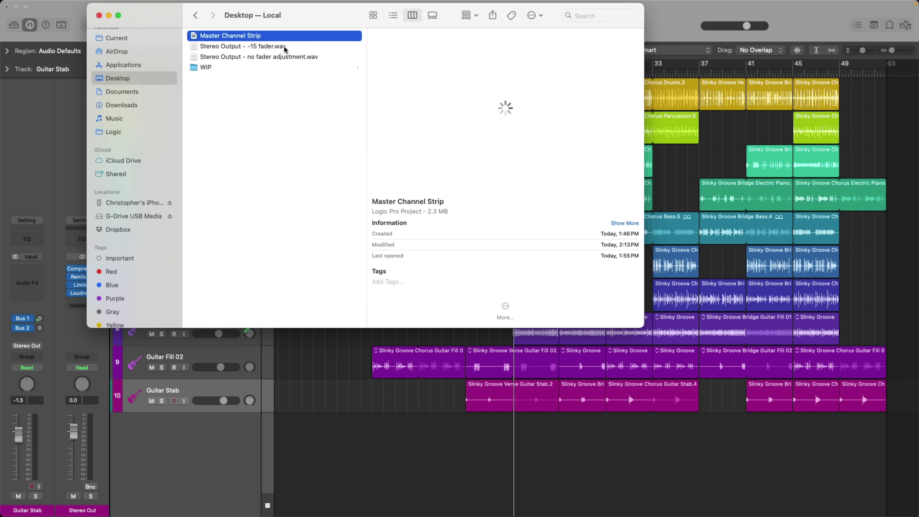
# - Drag both Stereo Output WAV bounces from the Desktop into Logic as new tracks
pyautogui.click(277, 49)
pyautogui.hotkey('shift', 'Down')
pyautogui.moveTo(276, 46); pyautogui.dragTo(278, 434)
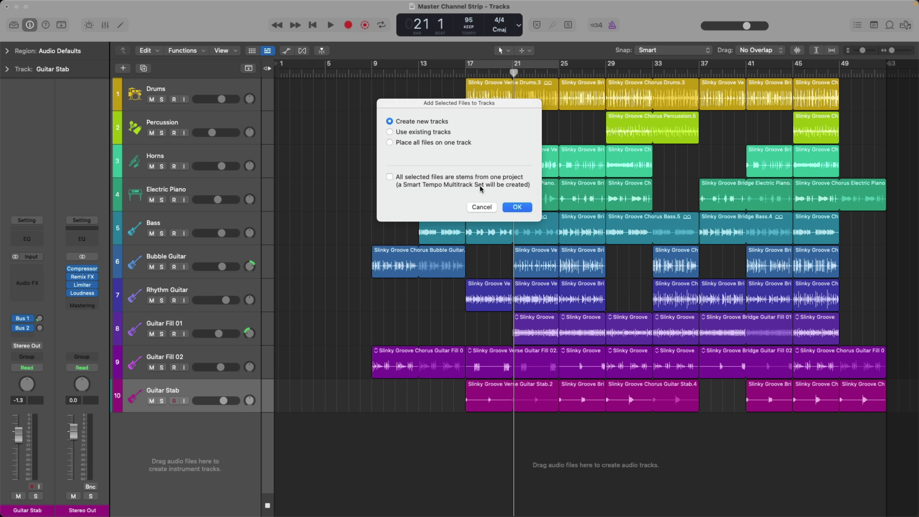
pyautogui.click(511, 207)
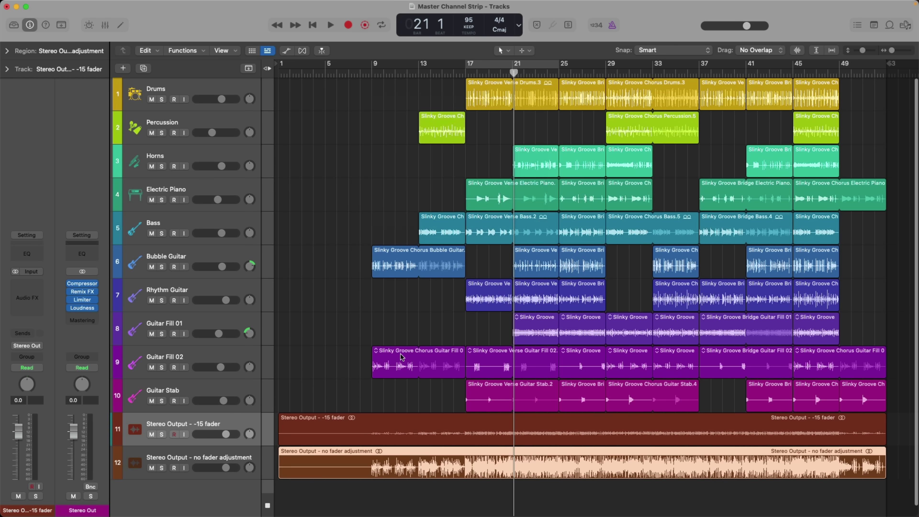
# - Move the no fader adjustment bounce up to track 11, and trial a -15 dB level before resetting to 0 dB
pyautogui.scroll(-1, 401, 356)
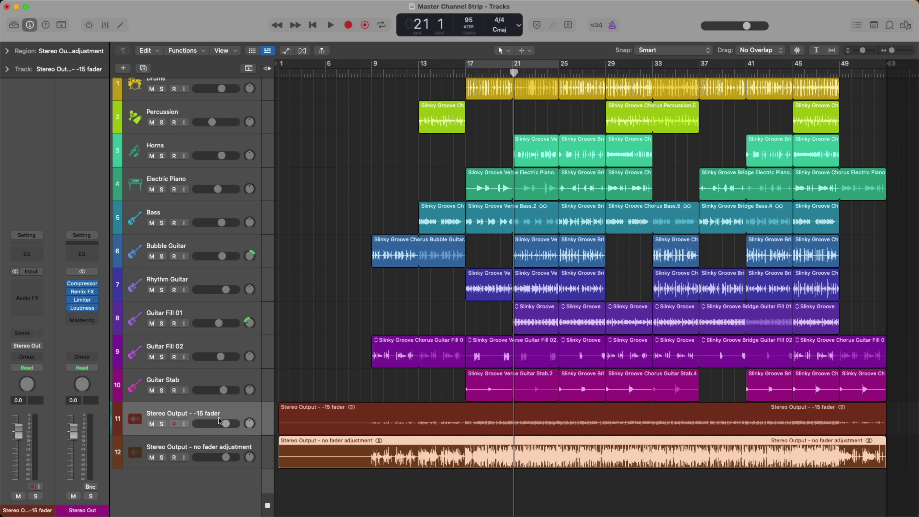
pyautogui.doubleClick(219, 446)
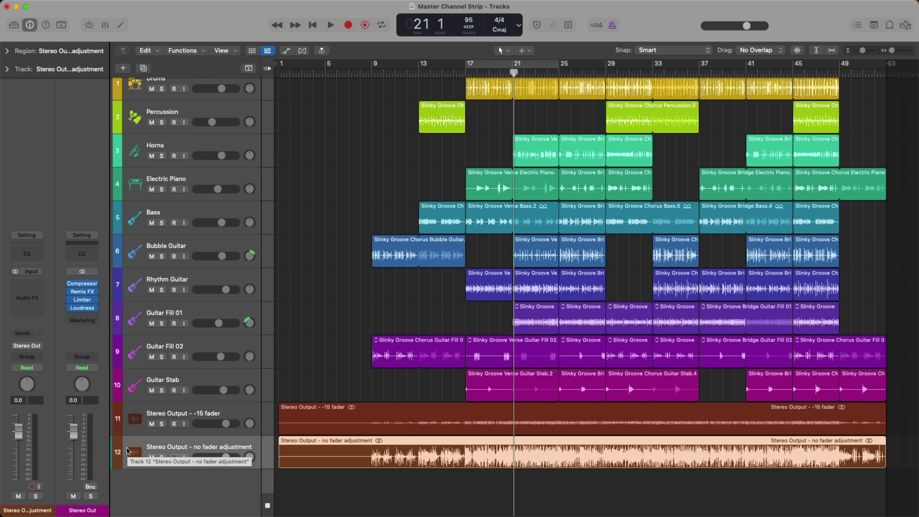
pyautogui.moveTo(133, 452); pyautogui.dragTo(134, 409)
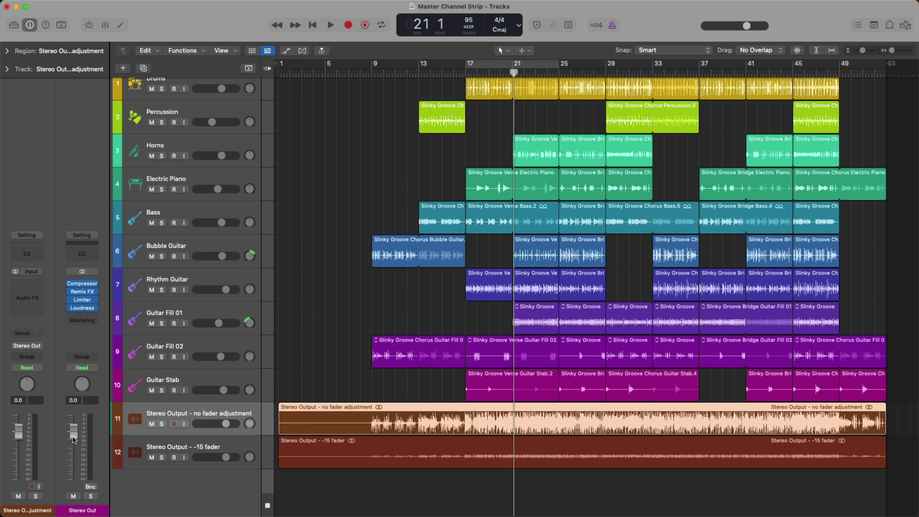
pyautogui.press('Down')
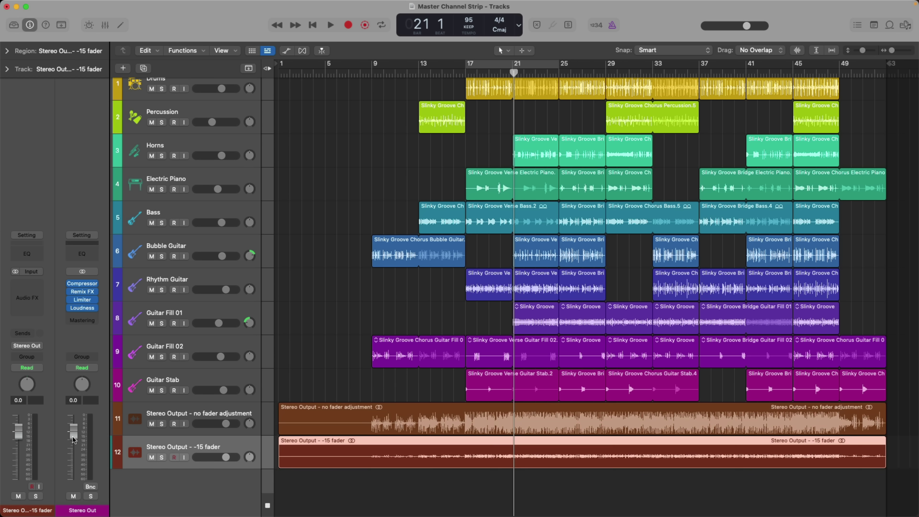
pyautogui.moveTo(72, 439); pyautogui.dragTo(73, 469)
pyautogui.keyDown('alt'); pyautogui.click(74, 461); pyautogui.keyUp('alt')
# - Zoom in to compare both bounces' waveforms, re-enable the bar 17–25 cycle, and mute tracks 11 and 12
pyautogui.moveTo(360, 407); pyautogui.dragTo(628, 481)
pyautogui.press('z')
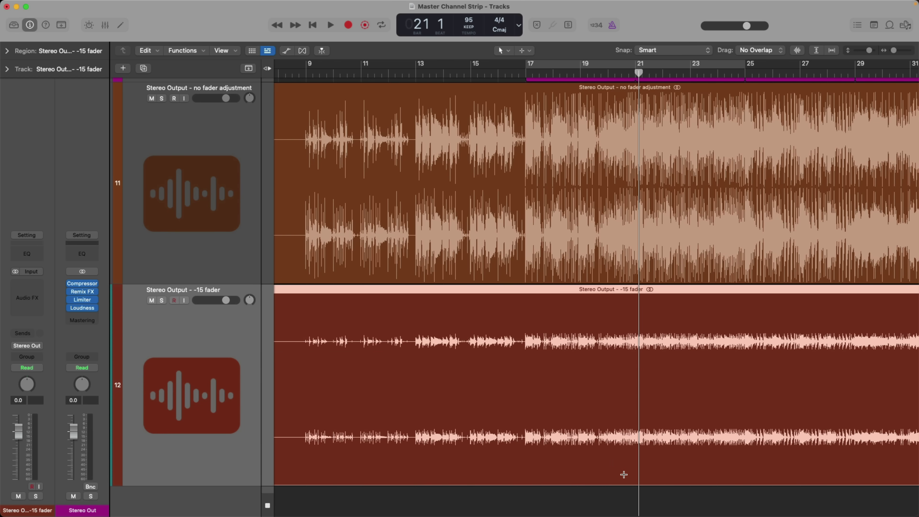
pyautogui.press('z')
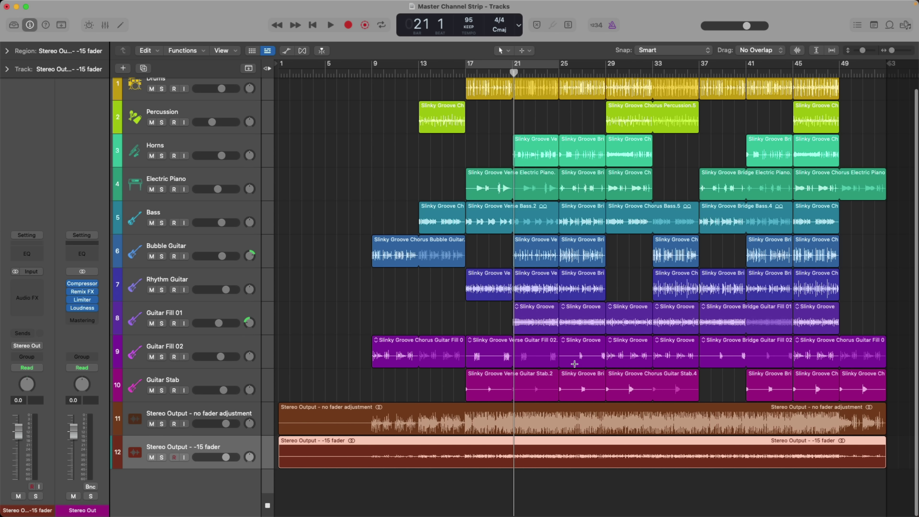
pyautogui.press('c')
pyautogui.click(151, 423)
pyautogui.click(152, 457)
# - Copy the Loudness meter onto both bounce tracks and unlink the meter window
pyautogui.press('x')
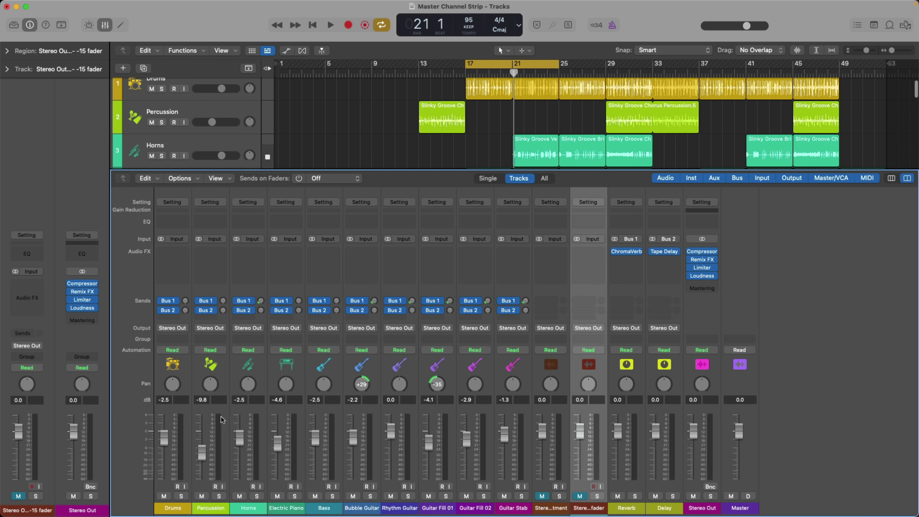
pyautogui.moveTo(695, 281); pyautogui.dragTo(553, 252)
pyautogui.click(554, 253)
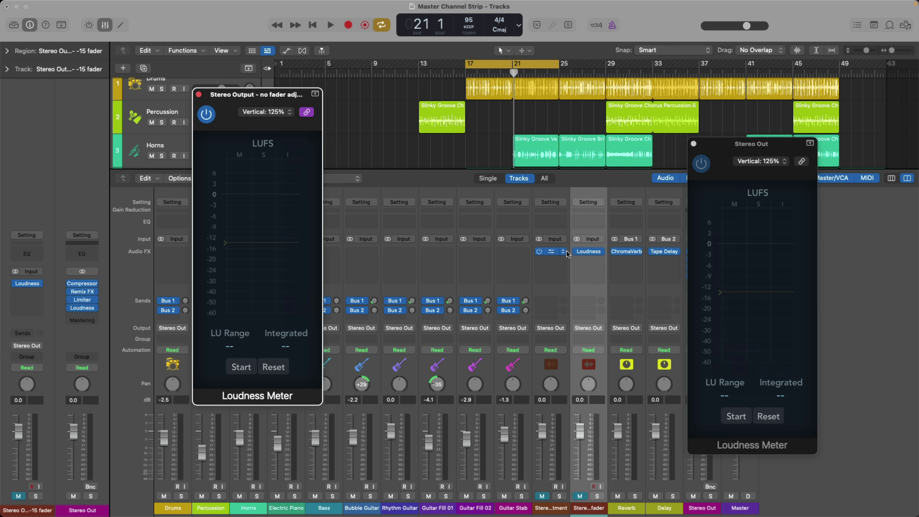
pyautogui.click(694, 143)
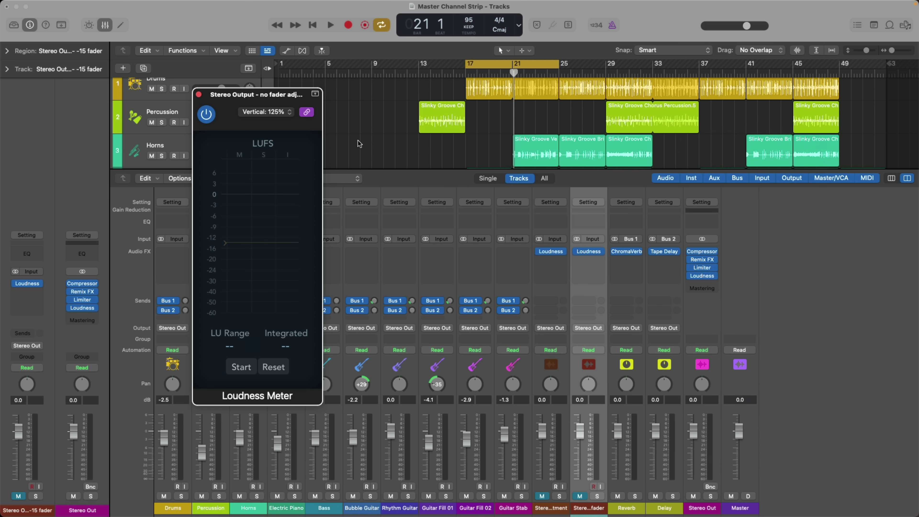
pyautogui.click(307, 112)
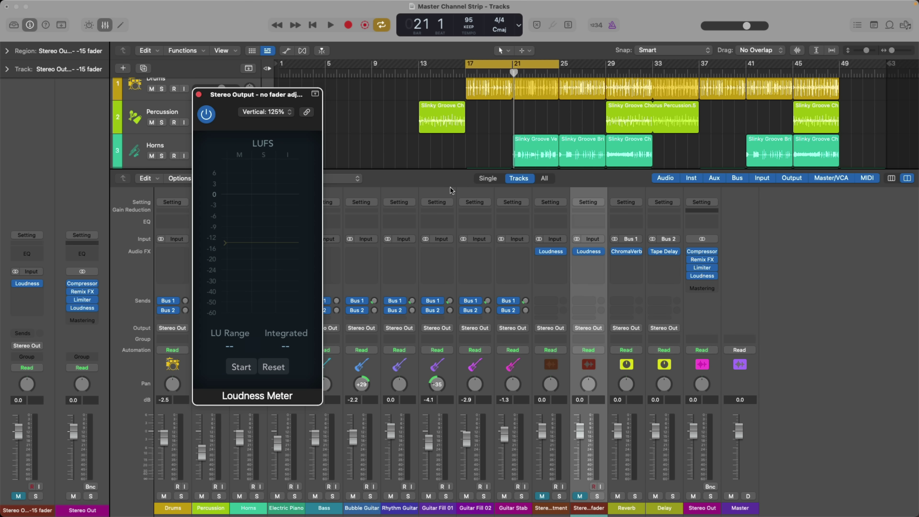
# - Open the -15 fader track's meter beside the no fader adjustment meter
pyautogui.click(589, 252)
pyautogui.moveTo(365, 124); pyautogui.dragTo(431, 95)
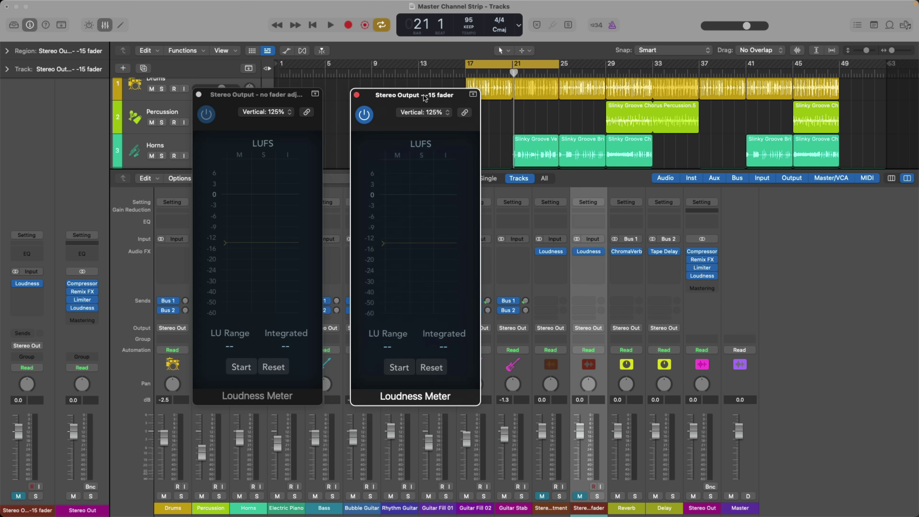
pyautogui.click(300, 105)
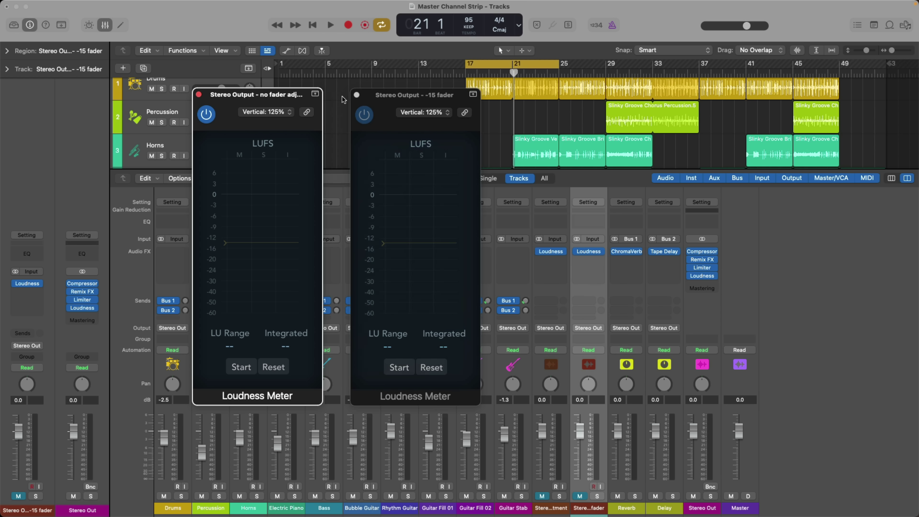
pyautogui.click(417, 96)
# - Play the song to compare both meters, then select the two bounce regions
pyautogui.press('x')
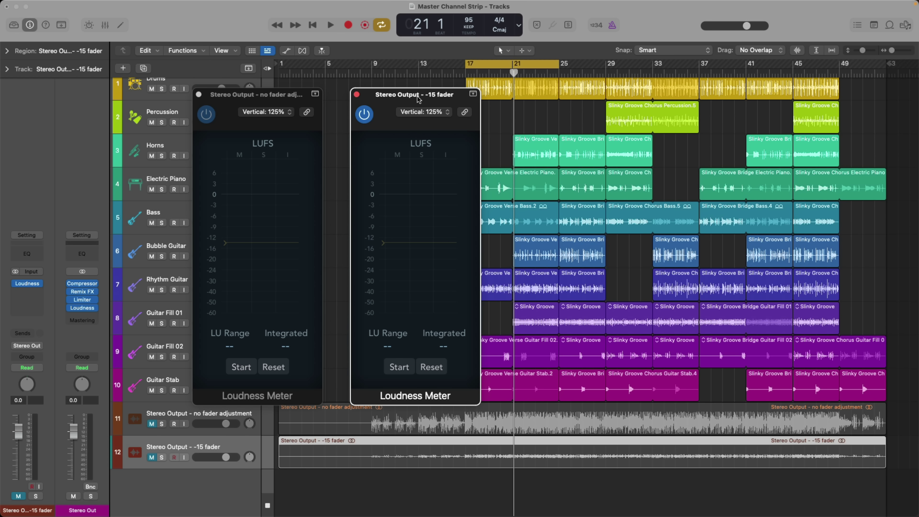
pyautogui.press('space')
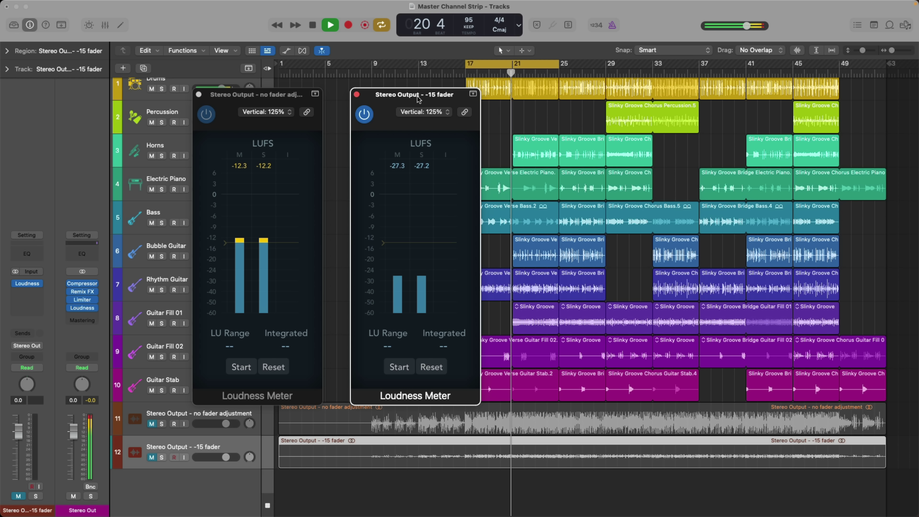
pyautogui.press('space')
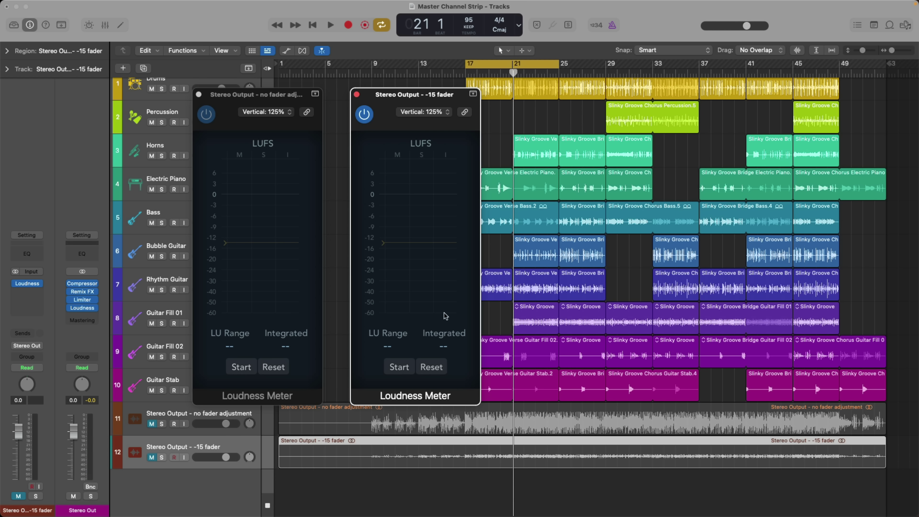
pyautogui.click(489, 413)
pyautogui.click(487, 444)
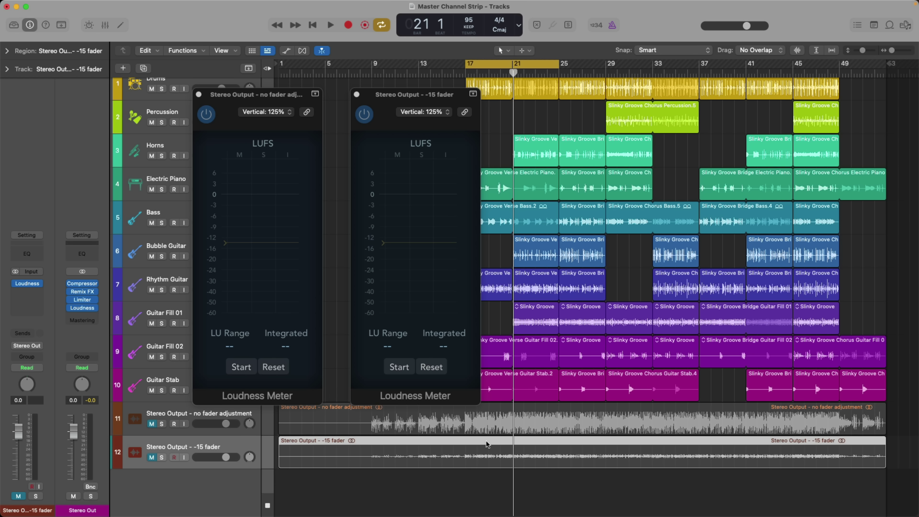
# - Show the Mixer, close the earlier meter windows and open the Stereo Out Loudness Meter
pyautogui.press('v')
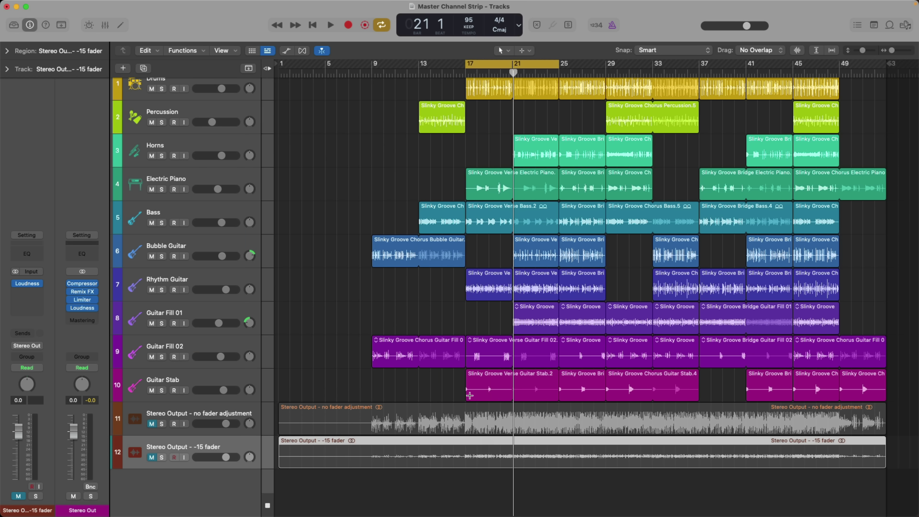
pyautogui.press('x')
pyautogui.click(80, 307)
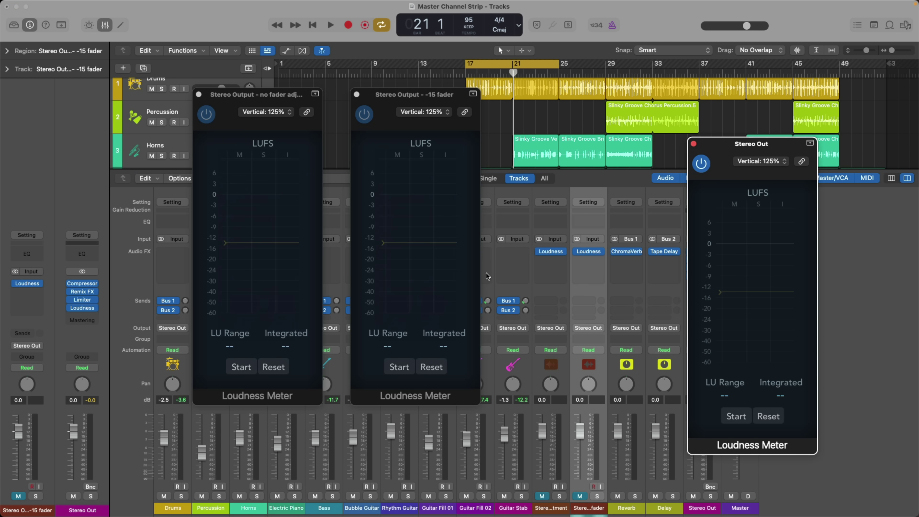
pyautogui.click(356, 94)
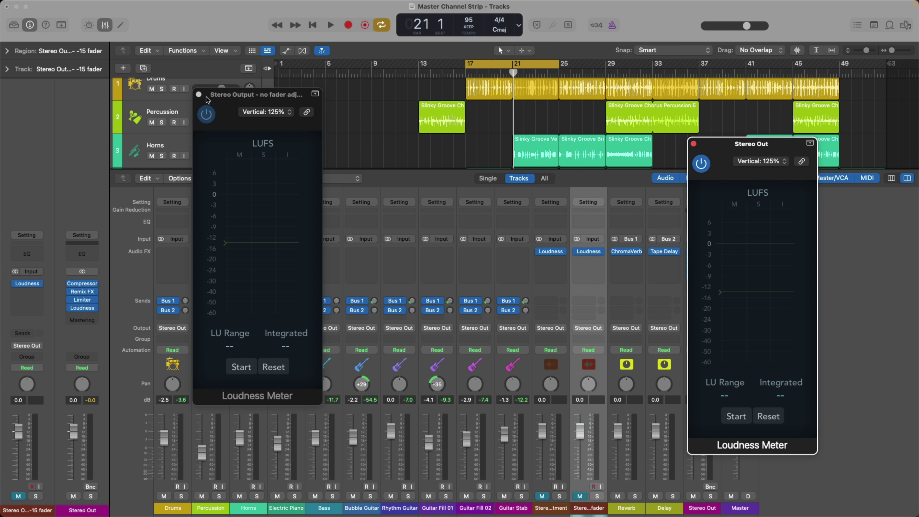
pyautogui.click(198, 94)
pyautogui.moveTo(737, 148); pyautogui.dragTo(499, 145)
# - Play the mix with the Stereo Out fader at -15 dB, then reset it to 0 dB
pyautogui.moveTo(696, 433); pyautogui.dragTo(695, 486)
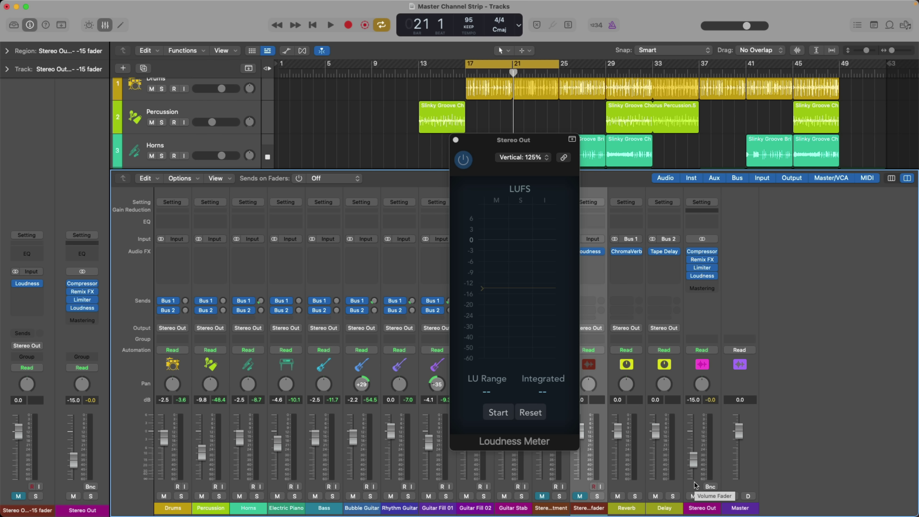
pyautogui.press('space')
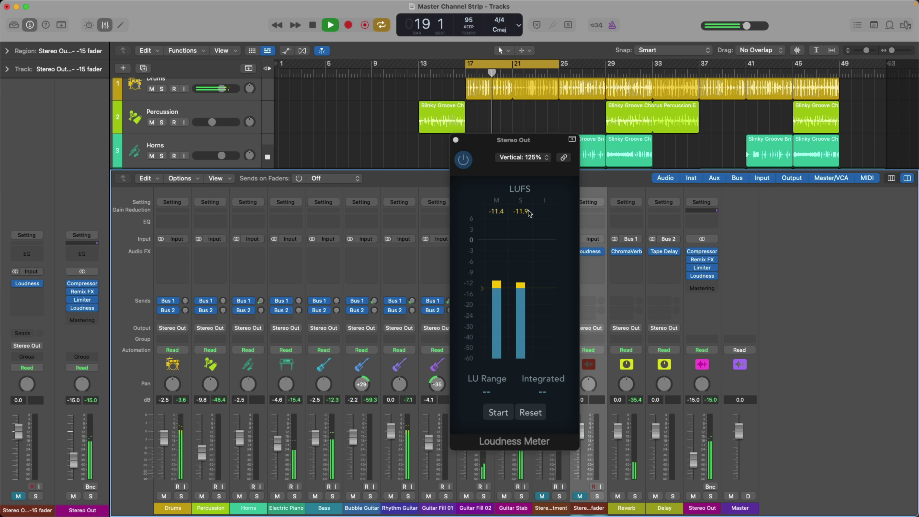
pyautogui.press('space')
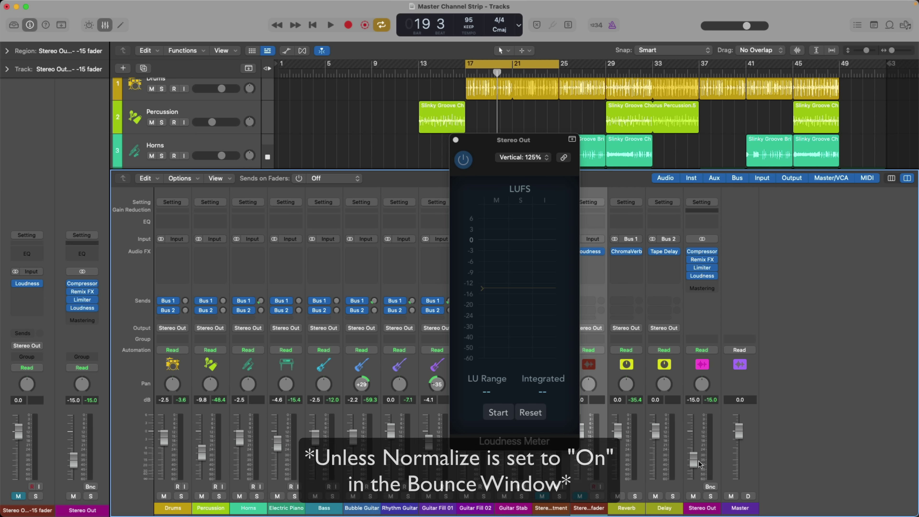
pyautogui.keyDown('alt'); pyautogui.click(693, 453); pyautogui.keyUp('alt')
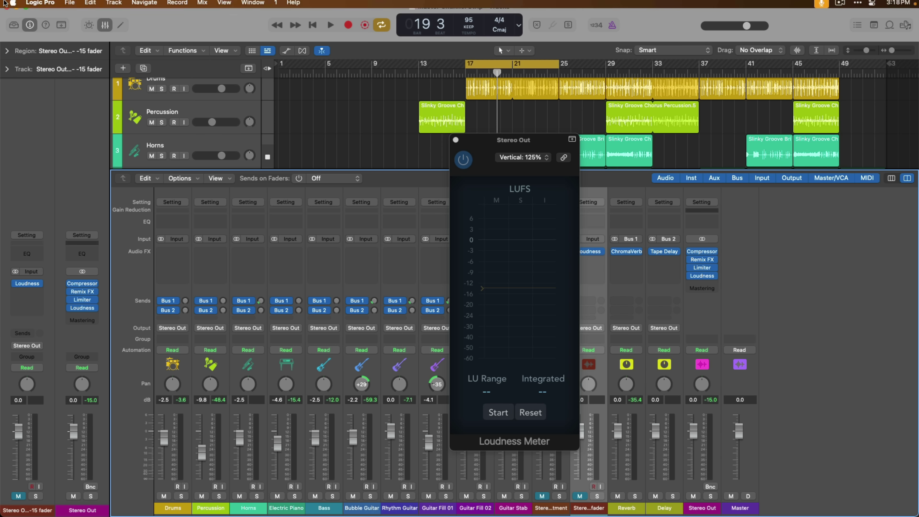
# - Review the Audio settings, close them and the Stereo Out meter, then edit the Master volume value
pyautogui.click(40, 5)
pyautogui.moveTo(123, 33)
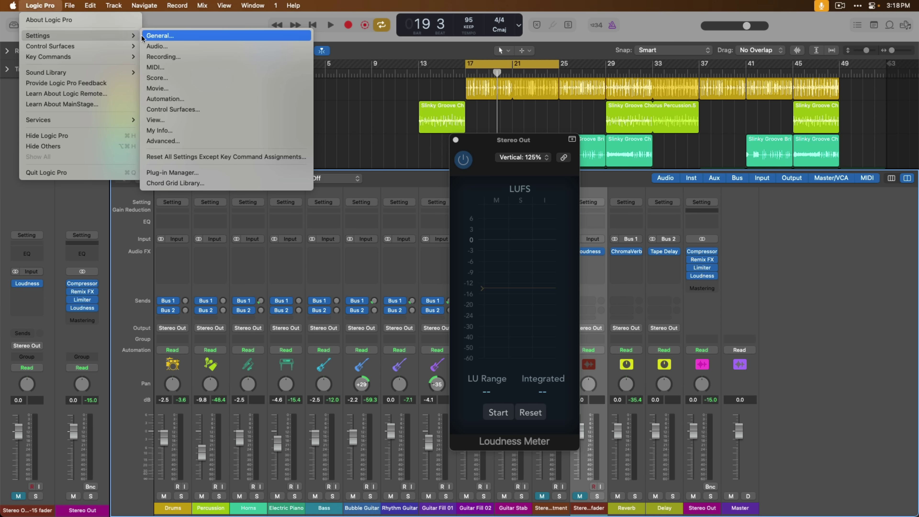
pyautogui.click(156, 46)
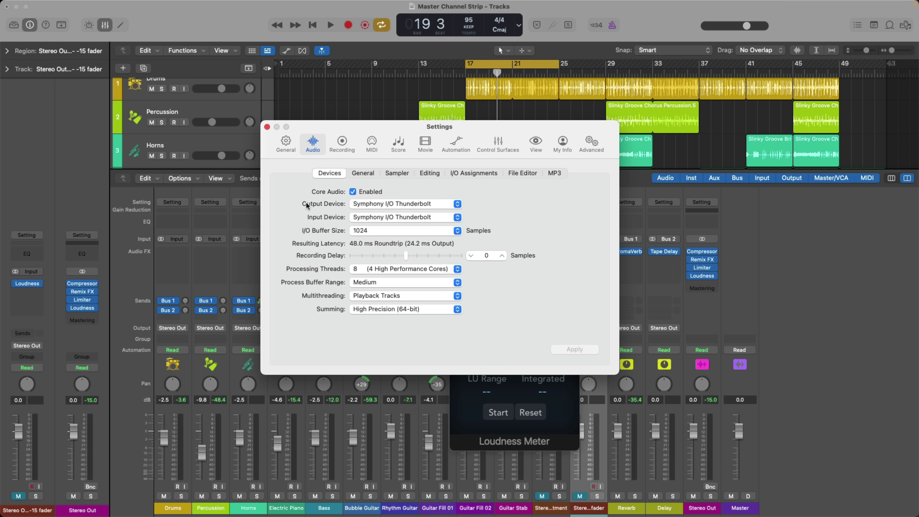
pyautogui.click(267, 126)
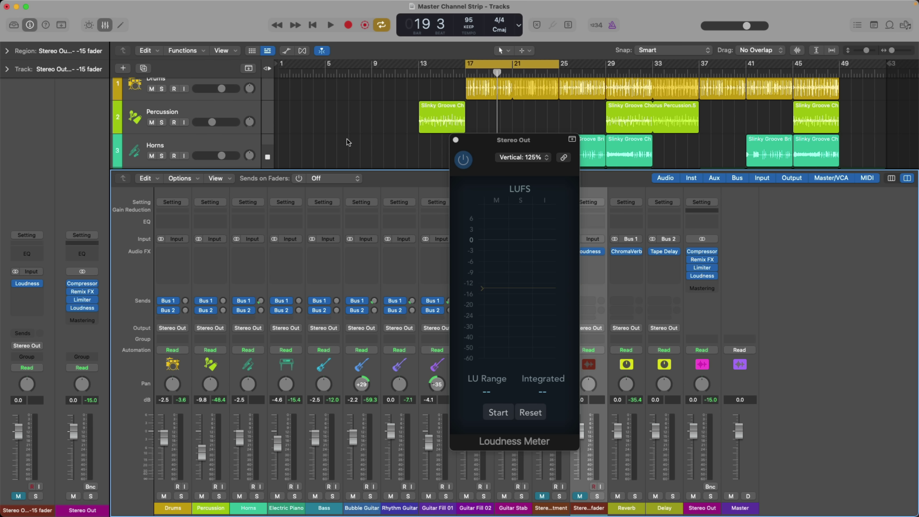
pyautogui.click(456, 140)
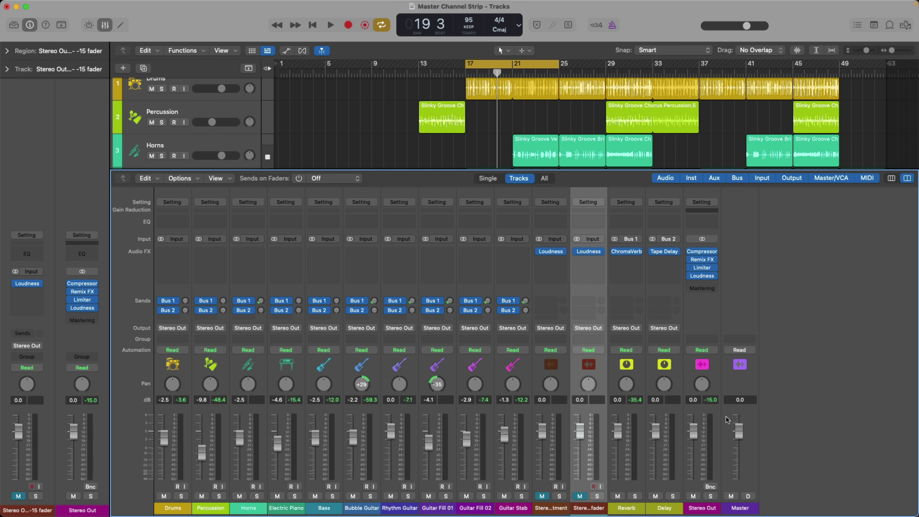
pyautogui.doubleClick(739, 400)
# - Bounce the mix to the Desktop as a 'Master…' file with Master at -15 dB, then reset Master to 0 dB
pyautogui.press('Return')
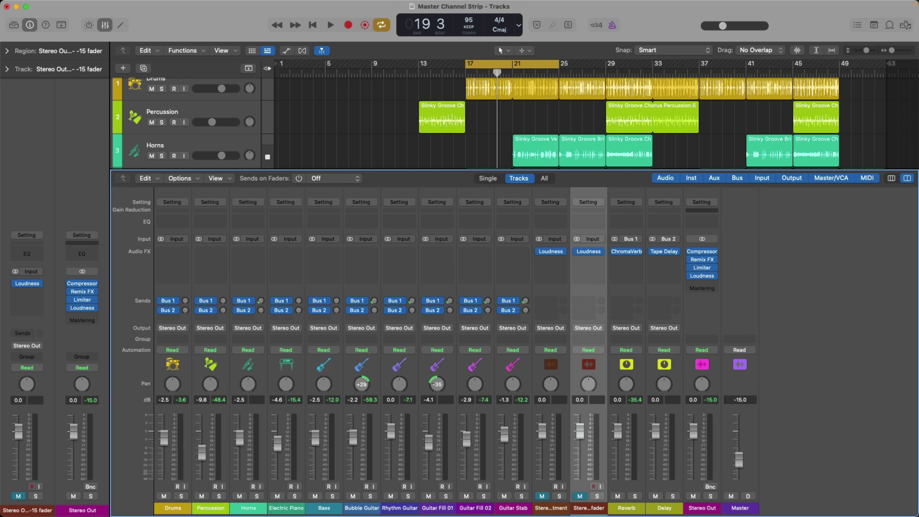
pyautogui.click(710, 486)
pyautogui.click(594, 277)
pyautogui.write('Master -15')
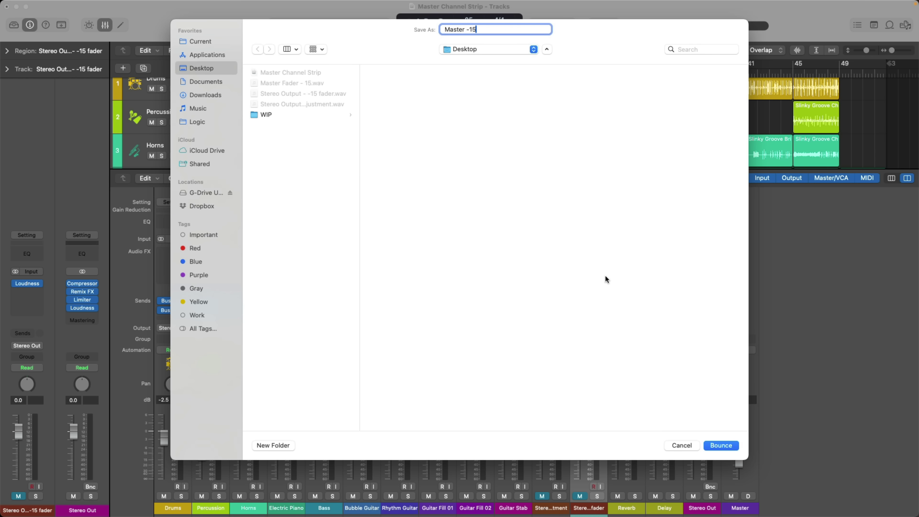
pyautogui.press('Return')
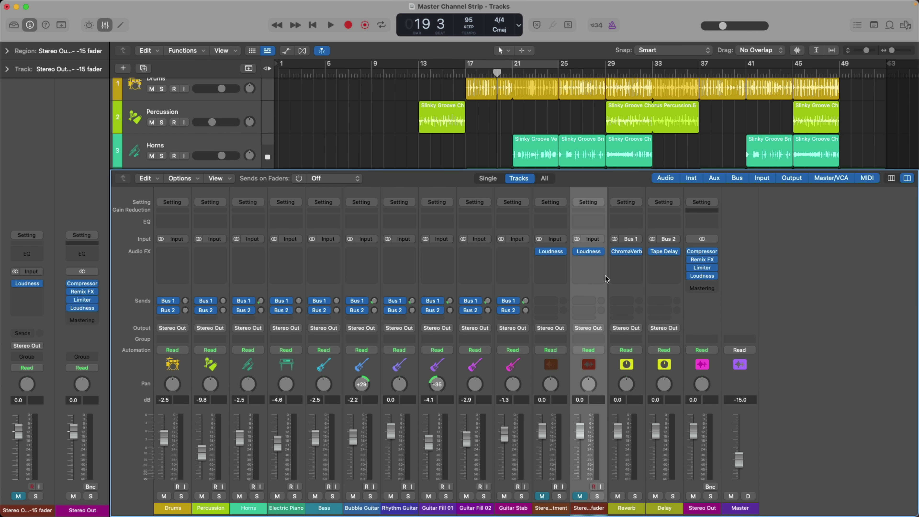
pyautogui.keyDown('alt'); pyautogui.click(736, 449); pyautogui.keyUp('alt')
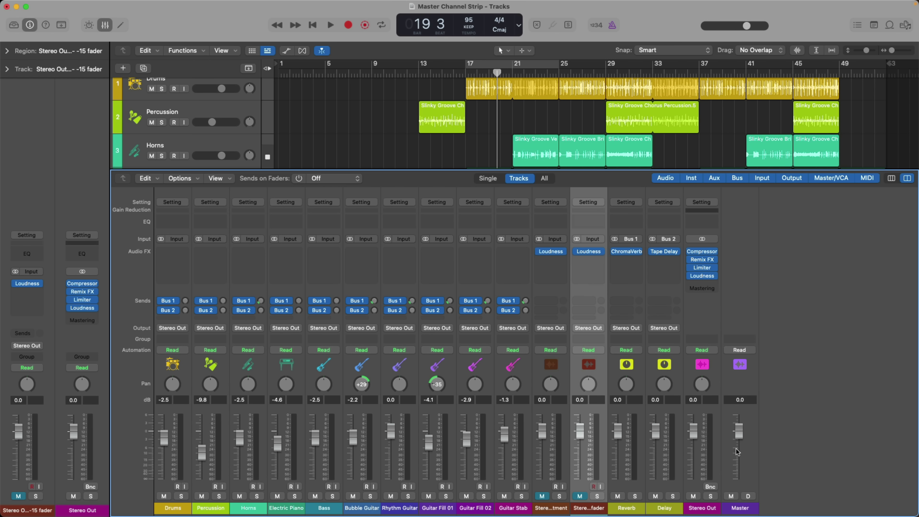
pyautogui.press('x')
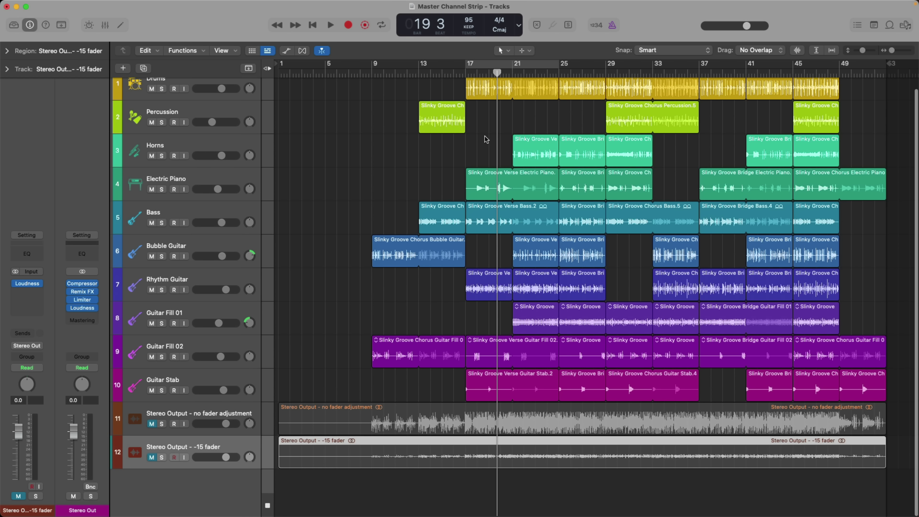
pyautogui.press('super+Tab')
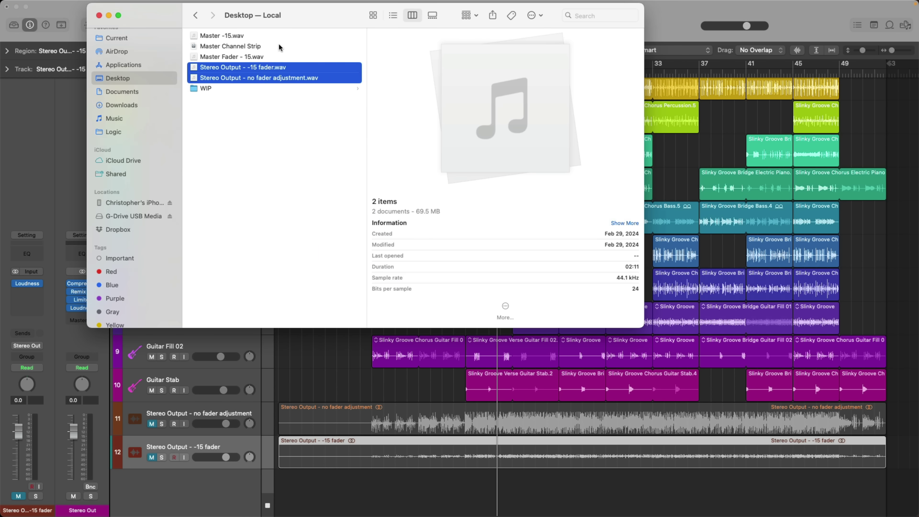
pyautogui.moveTo(237, 38); pyautogui.dragTo(282, 491)
pyautogui.click(312, 399)
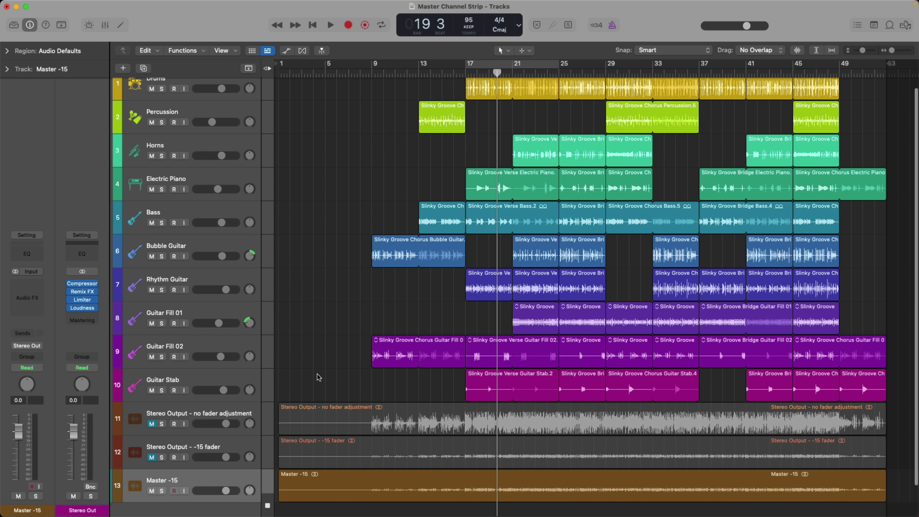
pyautogui.click(151, 491)
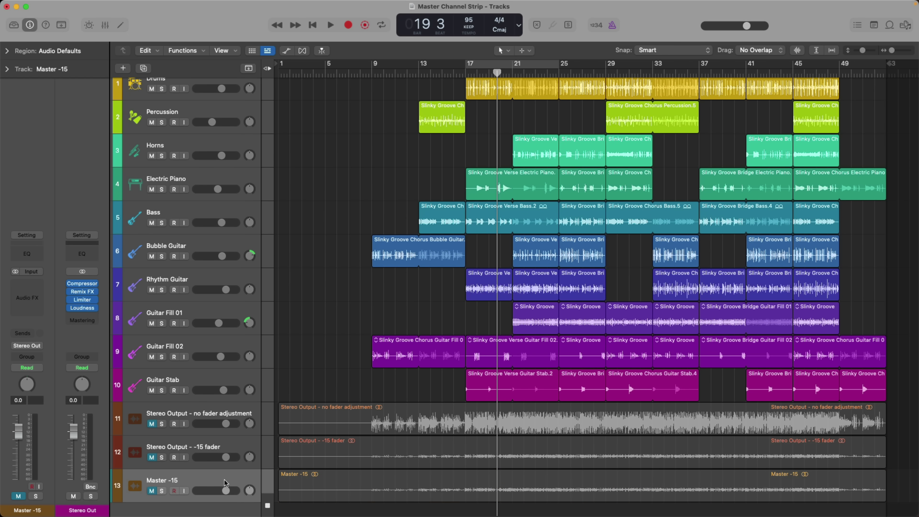
pyautogui.moveTo(370, 440); pyautogui.dragTo(570, 501)
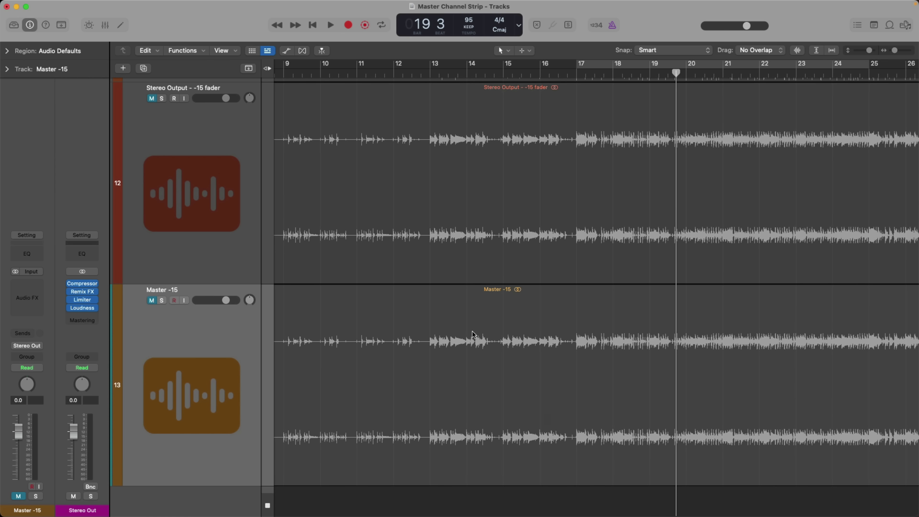
pyautogui.click(231, 191)
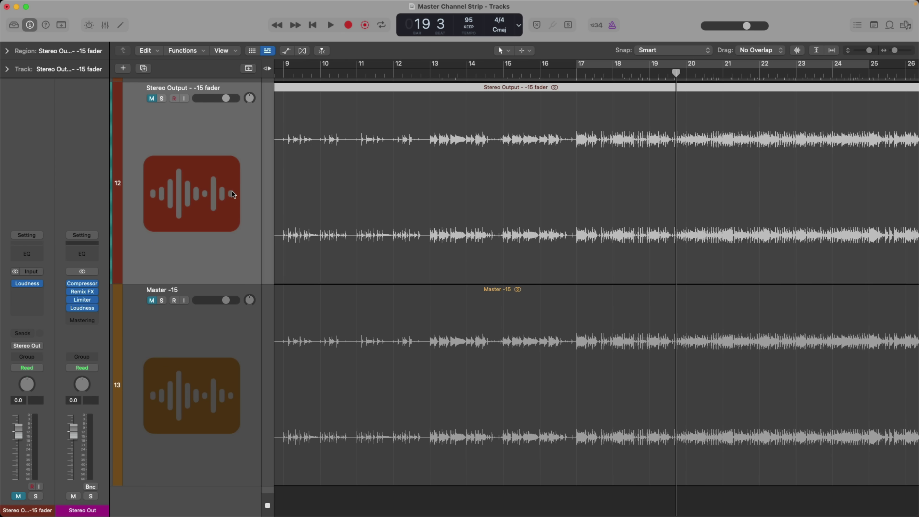
pyautogui.click(227, 353)
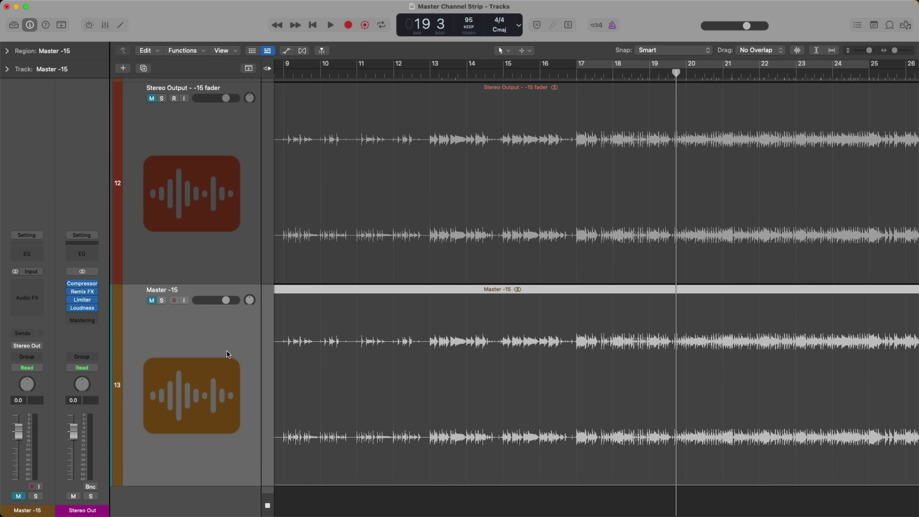
# - Copy the Loudness plug-in onto Master -15 and arrange the three bounced mixes' meter windows side by side
pyautogui.press('x')
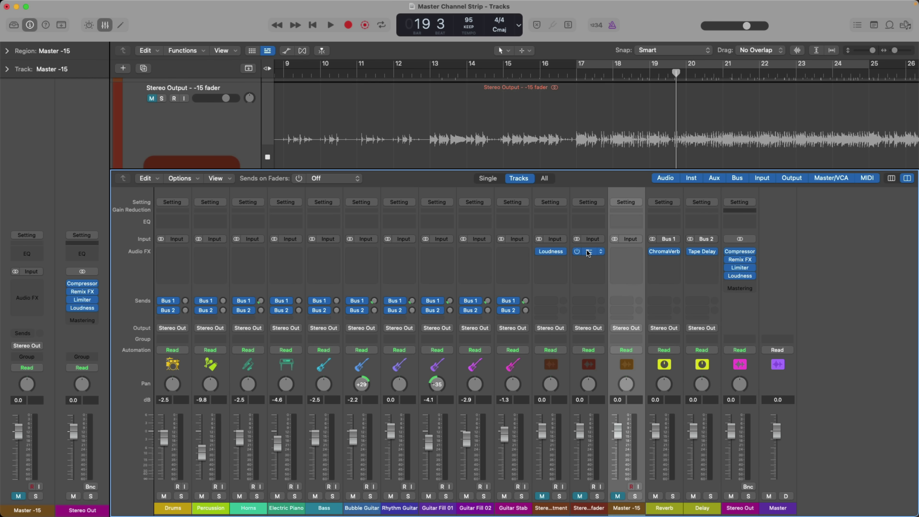
pyautogui.moveTo(588, 251); pyautogui.dragTo(629, 252)
pyautogui.click(629, 253)
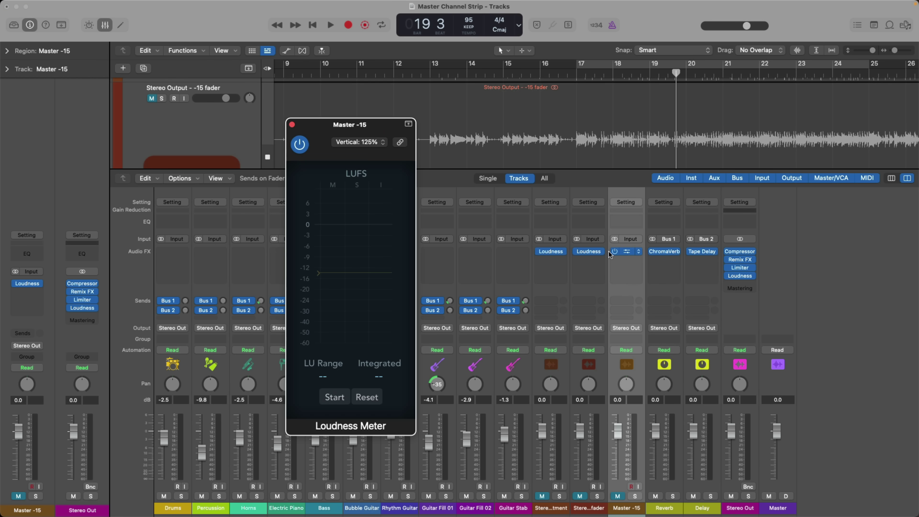
pyautogui.click(588, 251)
pyautogui.click(550, 251)
pyautogui.moveTo(285, 96); pyautogui.dragTo(171, 90)
pyautogui.moveTo(389, 98); pyautogui.dragTo(289, 95)
pyautogui.moveTo(397, 129); pyautogui.dragTo(508, 101)
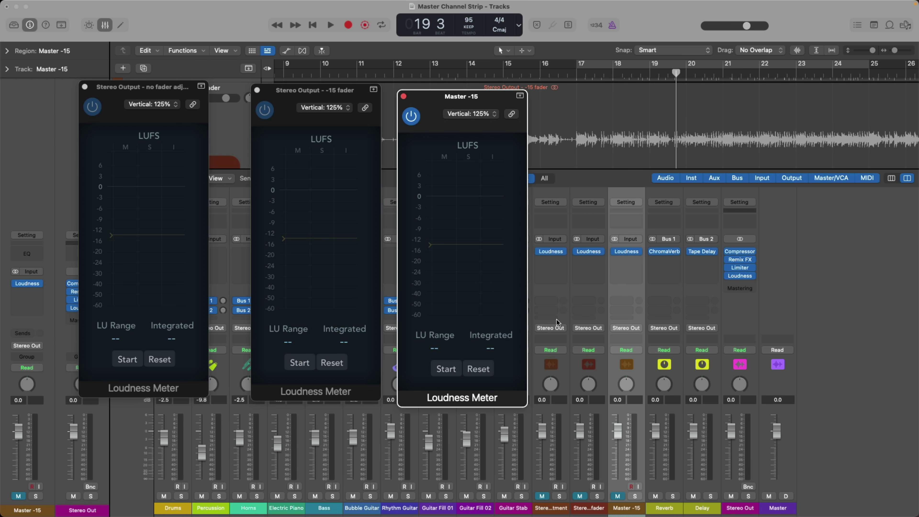
# - Cycle-play bars 17 to 25 with the Stereo Out meter open too, then stop at bar 23
pyautogui.press('c')
pyautogui.press('space')
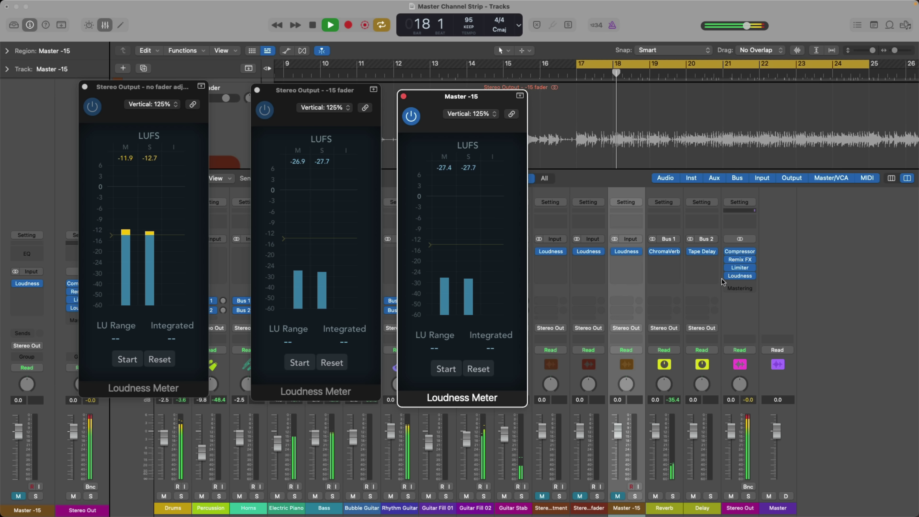
pyautogui.click(738, 278)
pyautogui.moveTo(549, 142); pyautogui.dragTo(873, 108)
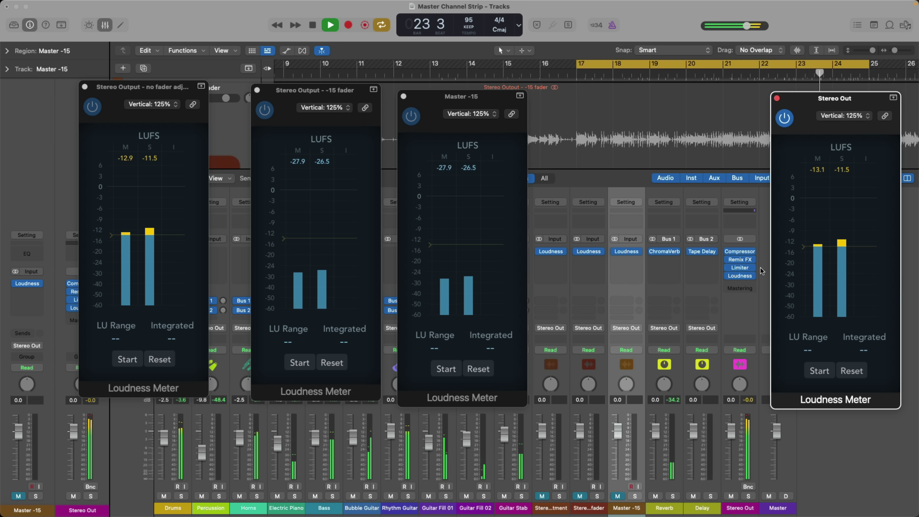
pyautogui.press('space')
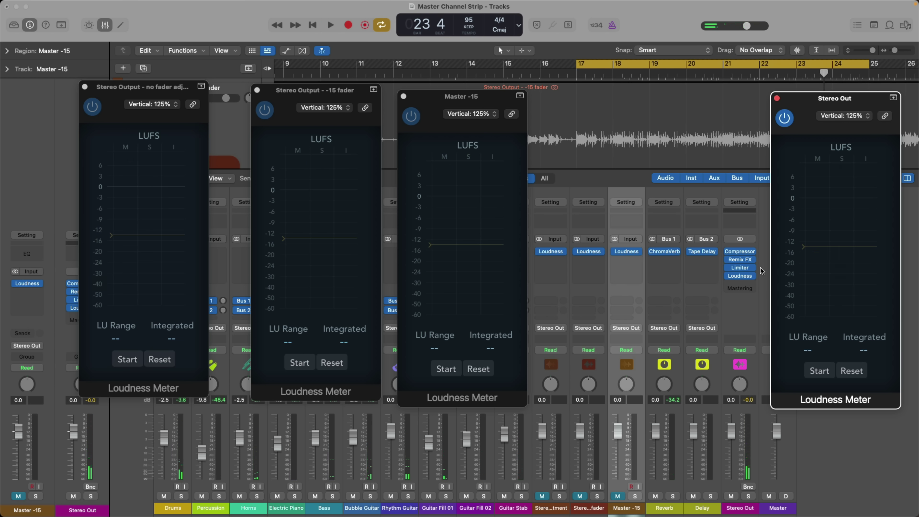
# - Close the Stereo Out, Master -15, -15 fader and unadjusted mix Loudness Meter windows
pyautogui.click(777, 98)
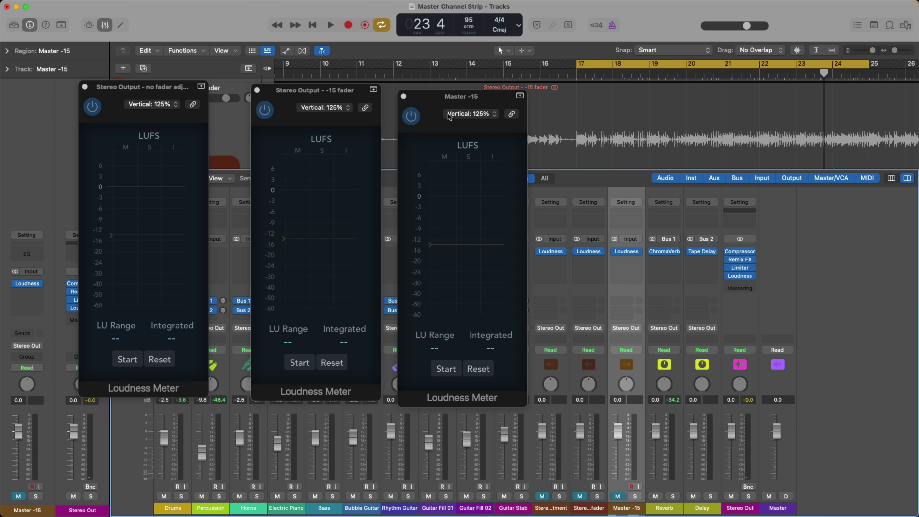
pyautogui.click(403, 96)
pyautogui.click(256, 90)
pyautogui.click(256, 91)
pyautogui.click(85, 87)
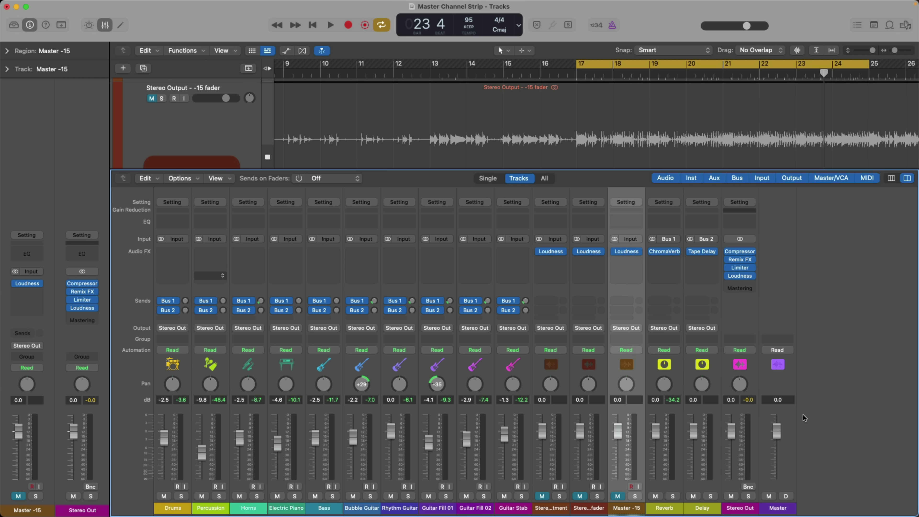
# - Reset the Stereo Out and Master faders to 0.0 dB after lowering Master to -3.1 dB
pyautogui.moveTo(777, 431); pyautogui.dragTo(732, 430)
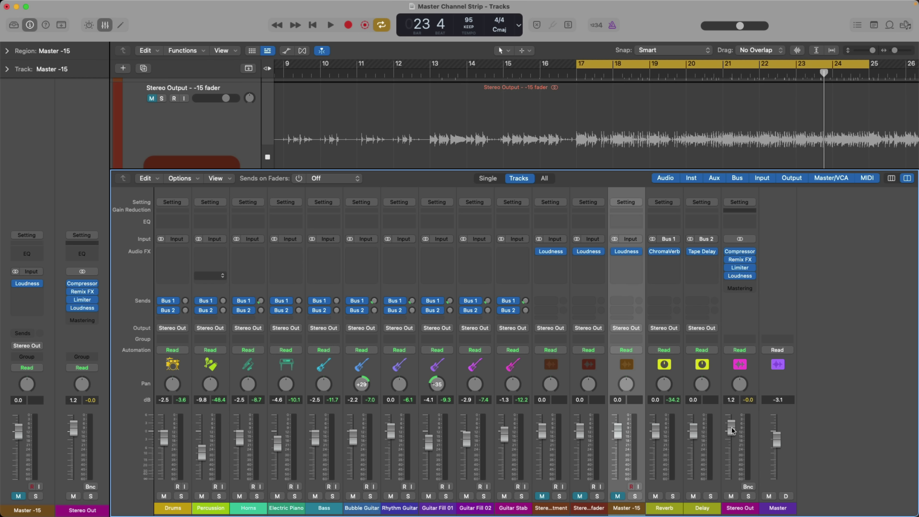
pyautogui.keyDown('alt'); pyautogui.click(732, 430); pyautogui.keyUp('alt')
pyautogui.keyDown('alt'); pyautogui.click(776, 439); pyautogui.keyUp('alt')
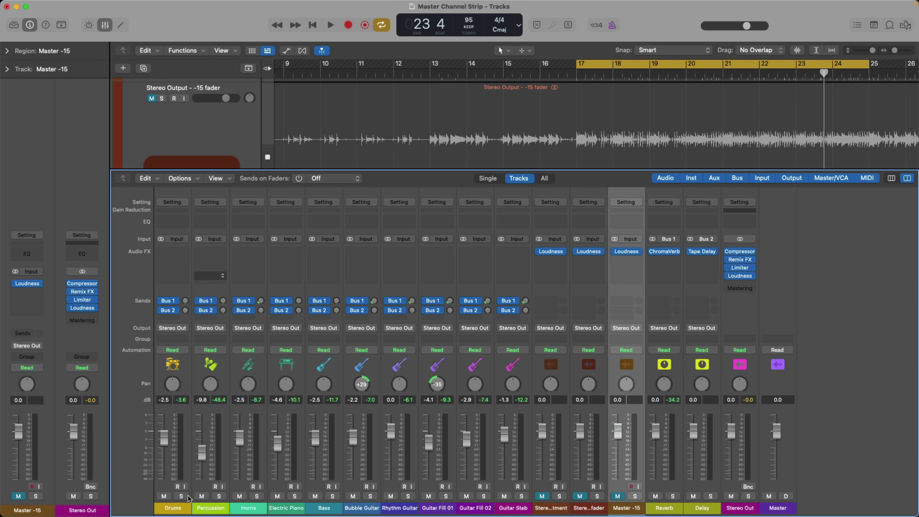
# - Route the Drums track to Output 3-4 and play the cycled section through it
pyautogui.click(182, 507)
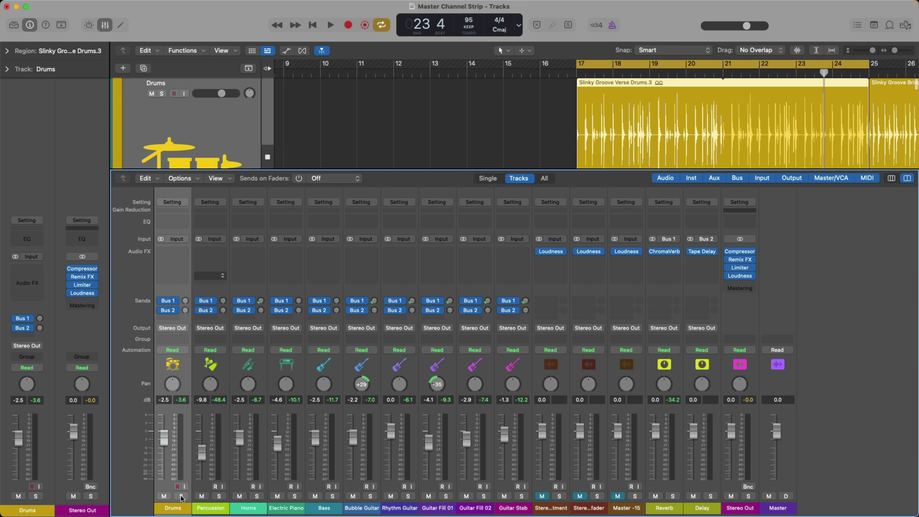
pyautogui.click(183, 329)
pyautogui.moveTo(181, 360)
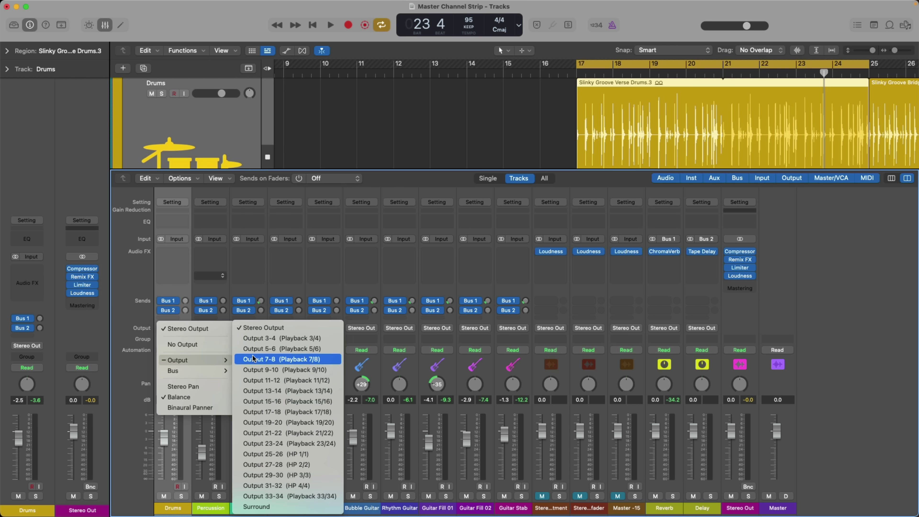
pyautogui.click(265, 339)
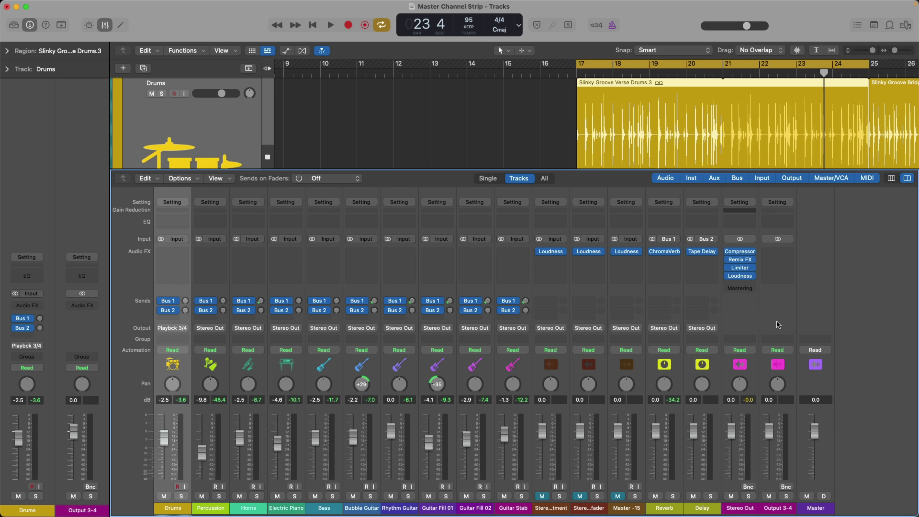
pyautogui.press('space')
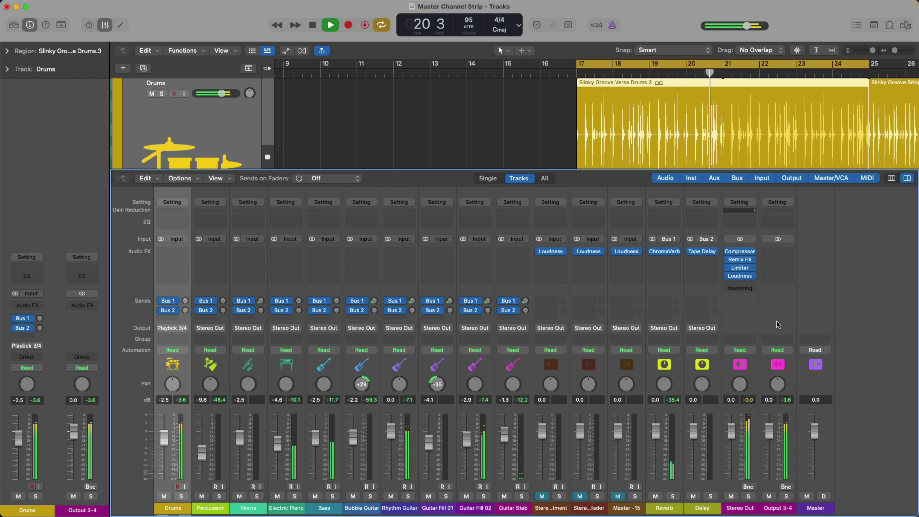
pyautogui.press('space')
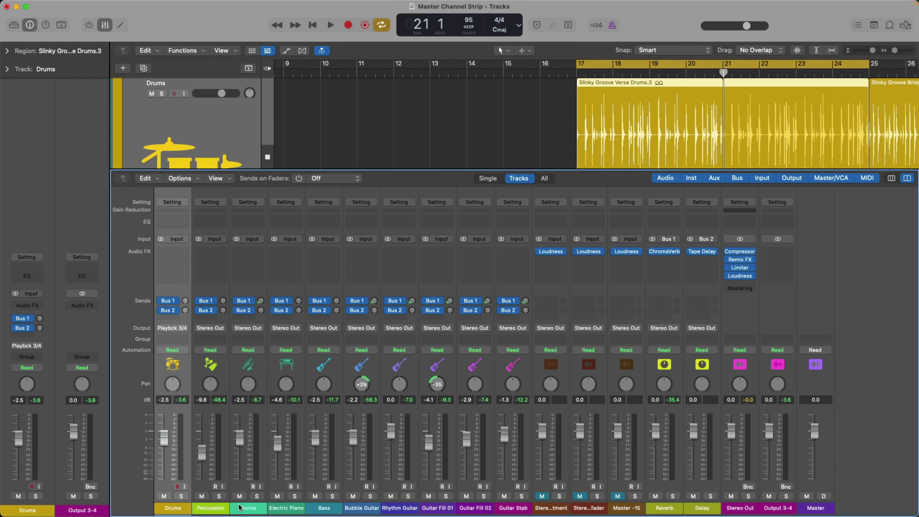
# - Route the Percussion, Horns and Electric Piano tracks to Output 5-6
pyautogui.click(226, 507)
pyautogui.moveTo(225, 508); pyautogui.dragTo(285, 509)
pyautogui.click(299, 329)
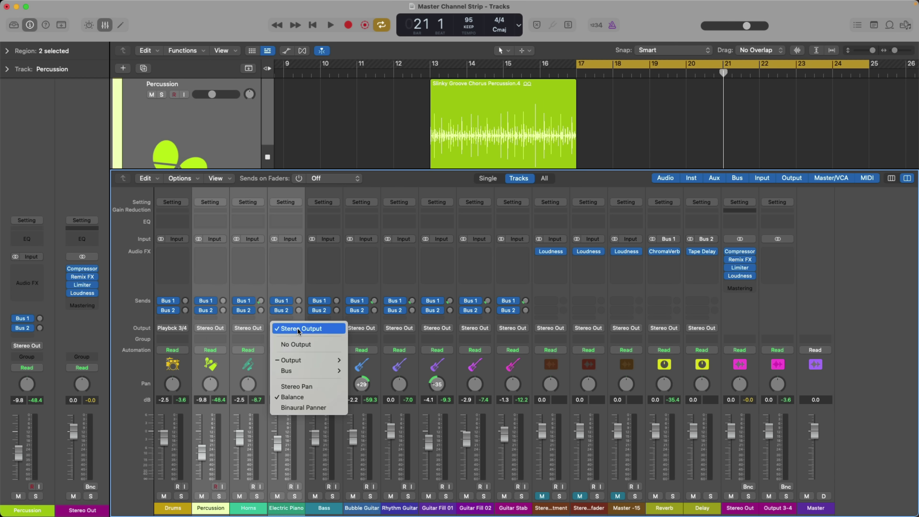
pyautogui.moveTo(297, 359)
pyautogui.click(386, 349)
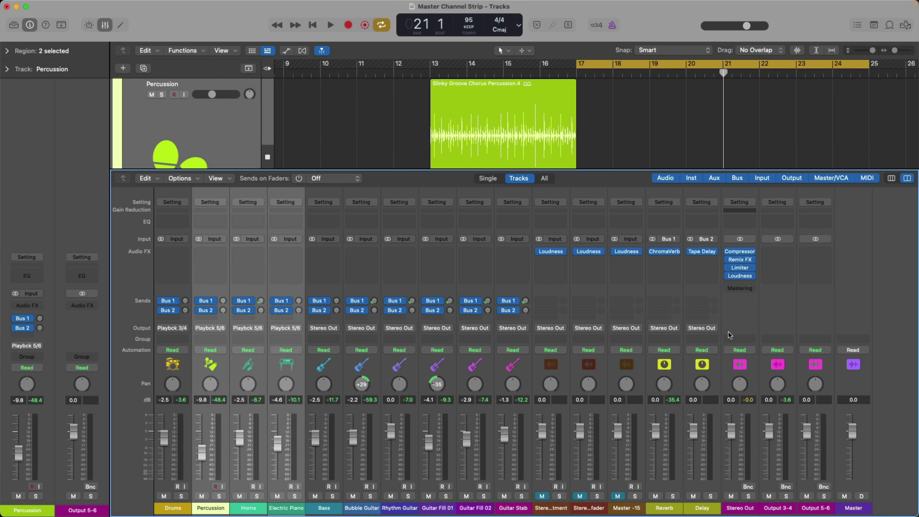
# - Route Bass and the guitar tracks to Output 7-8 and match the guitars' Bus 1 send levels
pyautogui.click(332, 508)
pyautogui.keyDown('shift'); pyautogui.click(503, 508); pyautogui.keyUp('shift')
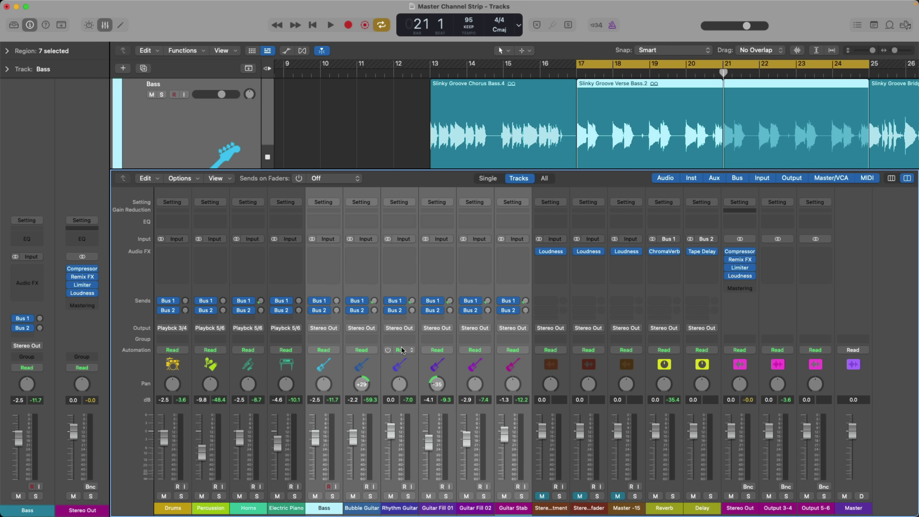
pyautogui.click(333, 329)
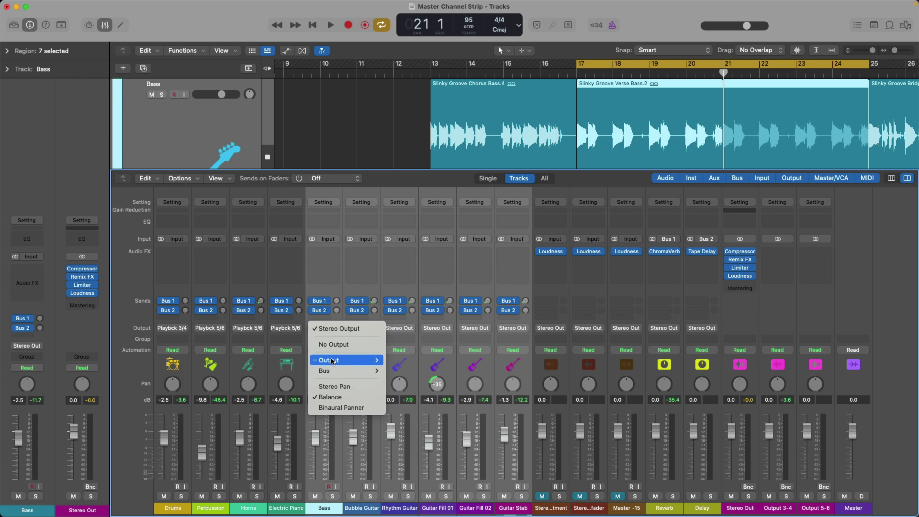
pyautogui.moveTo(342, 361)
pyautogui.click(411, 359)
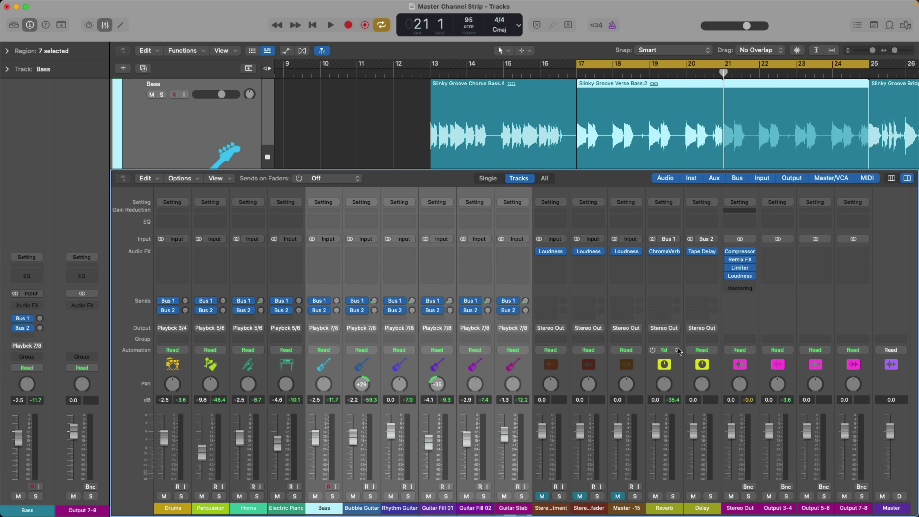
pyautogui.keyDown('alt'); pyautogui.click(486, 301); pyautogui.keyUp('alt')
# - Lower the Reverb return fader to about -7.0 dB during playback, stopping at bar 20
pyautogui.press('space')
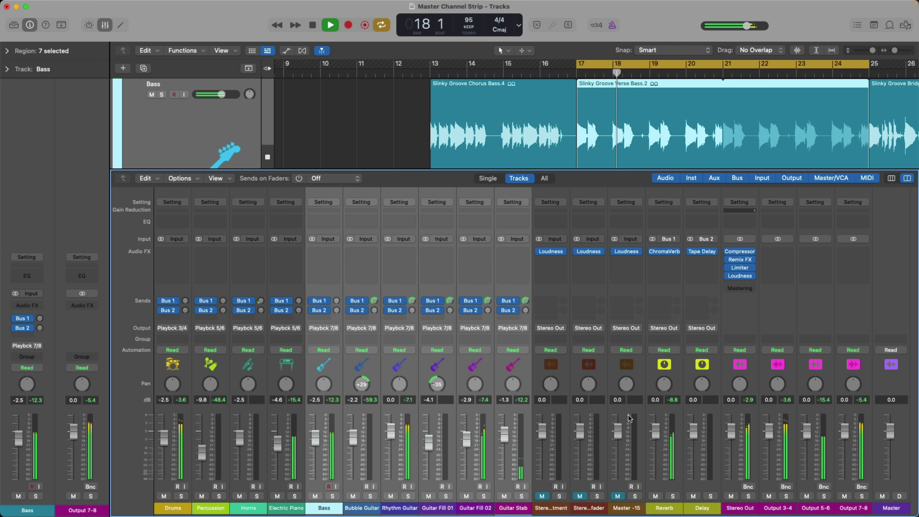
pyautogui.moveTo(656, 431); pyautogui.dragTo(655, 449)
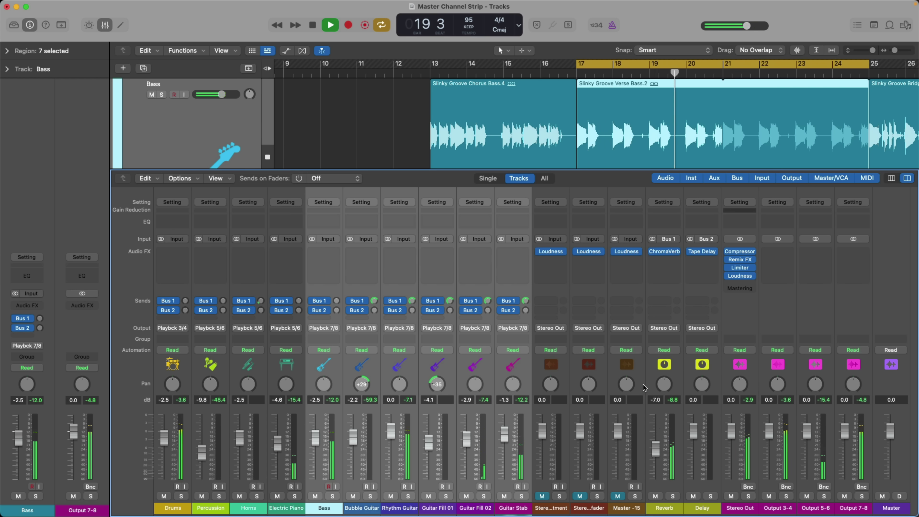
pyautogui.press('space')
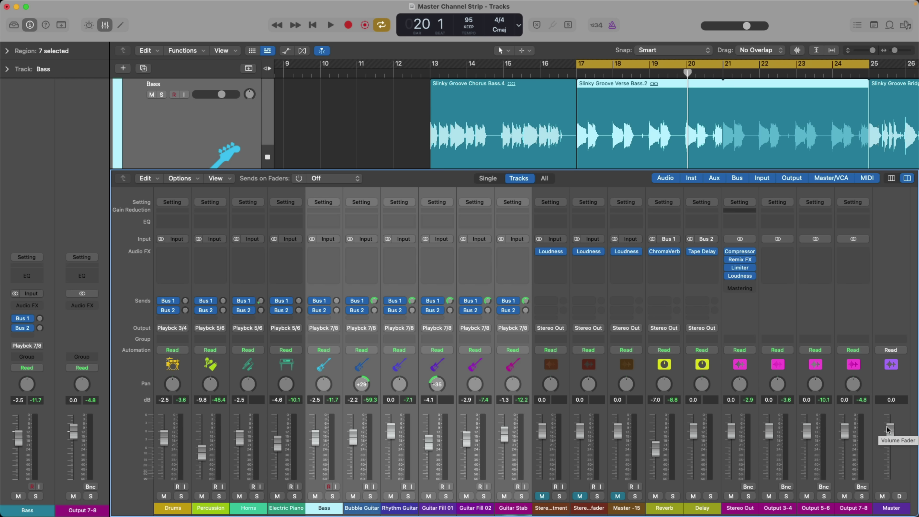
# - Pull the Master fader down and play to hear Outputs 5-6 and 7-8 follow it
pyautogui.moveTo(887, 429)
pyautogui.mouseDown()
pyautogui.moveTo(895, 485)
pyautogui.moveTo(891, 440)
pyautogui.mouseUp()
pyautogui.press('space')
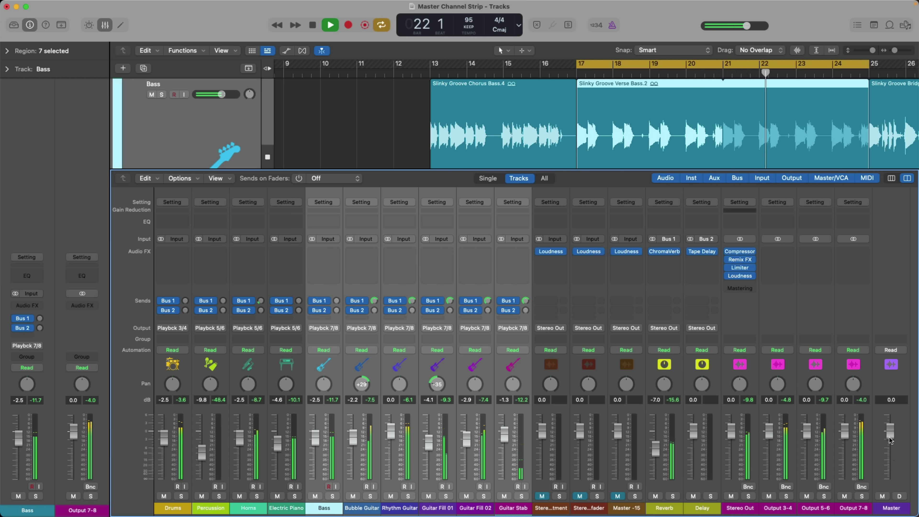
pyautogui.press('space')
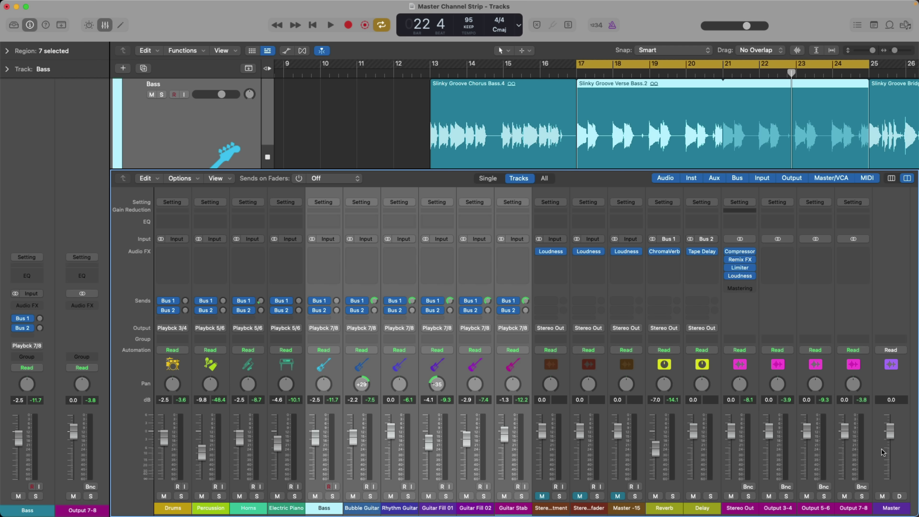
# - Reopen the Stereo Out Loudness Meter, set Stereo Out to -10.8 dB and Master to 4.9 dB
pyautogui.click(741, 277)
pyautogui.moveTo(836, 94); pyautogui.dragTo(610, 91)
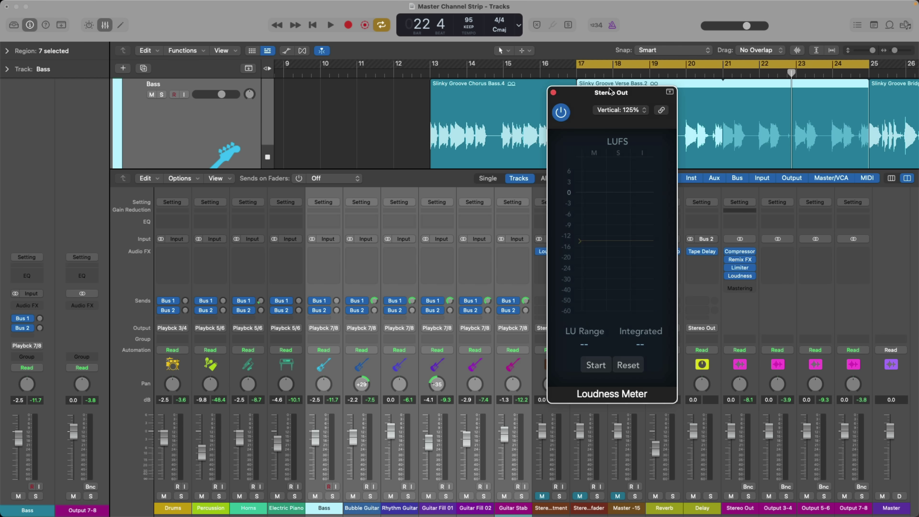
pyautogui.moveTo(731, 431); pyautogui.dragTo(731, 454)
pyautogui.moveTo(890, 432); pyautogui.dragTo(891, 419)
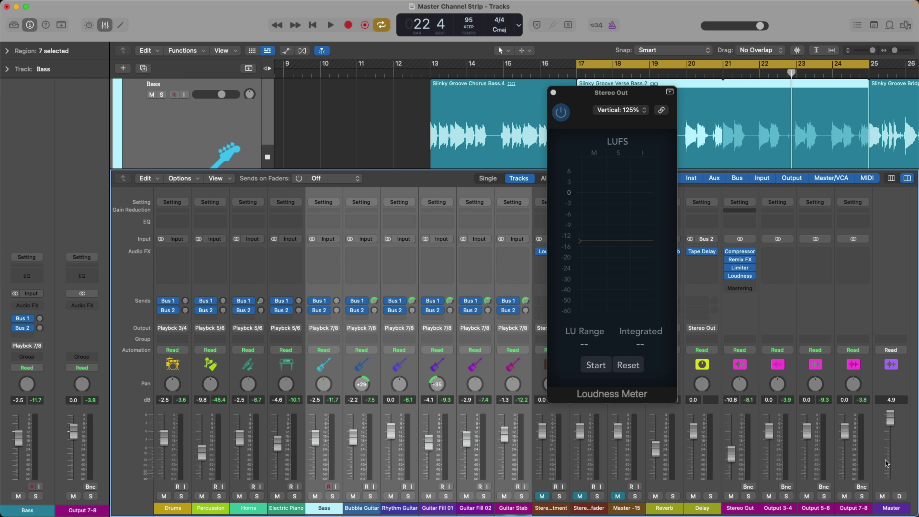